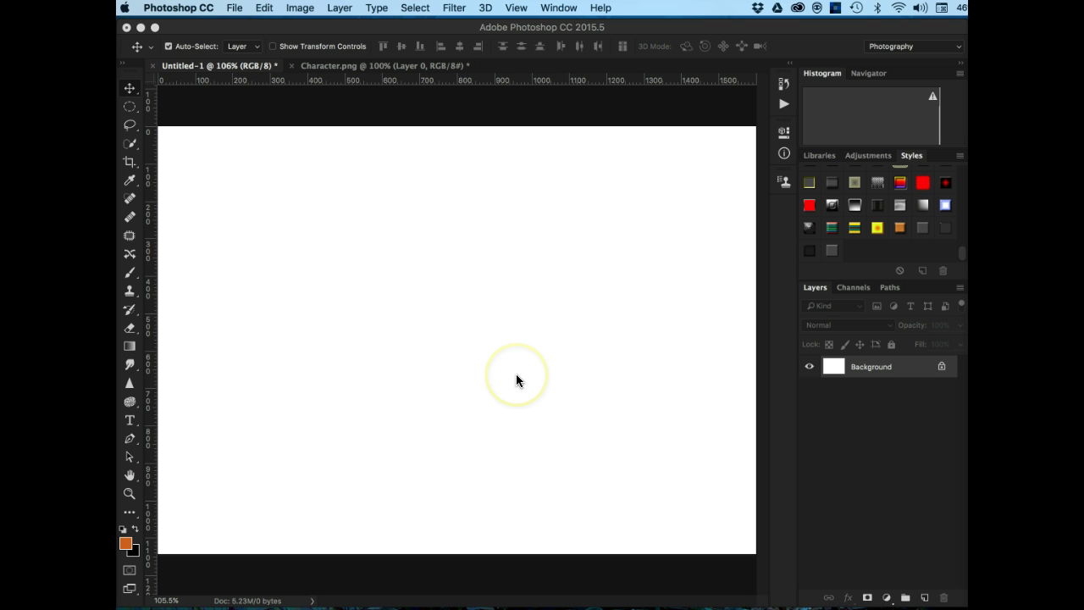
Start a text layer on the blank canvas using Marker Felt, Wide style, Smooth anti-aliasing and centred alignment
click(129, 421)
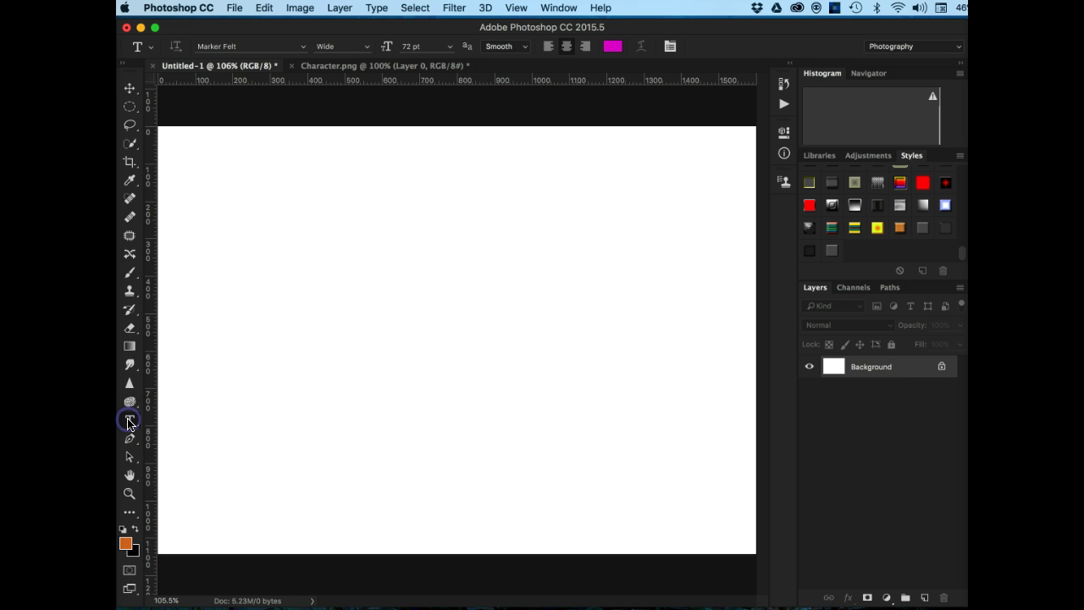
click(383, 394)
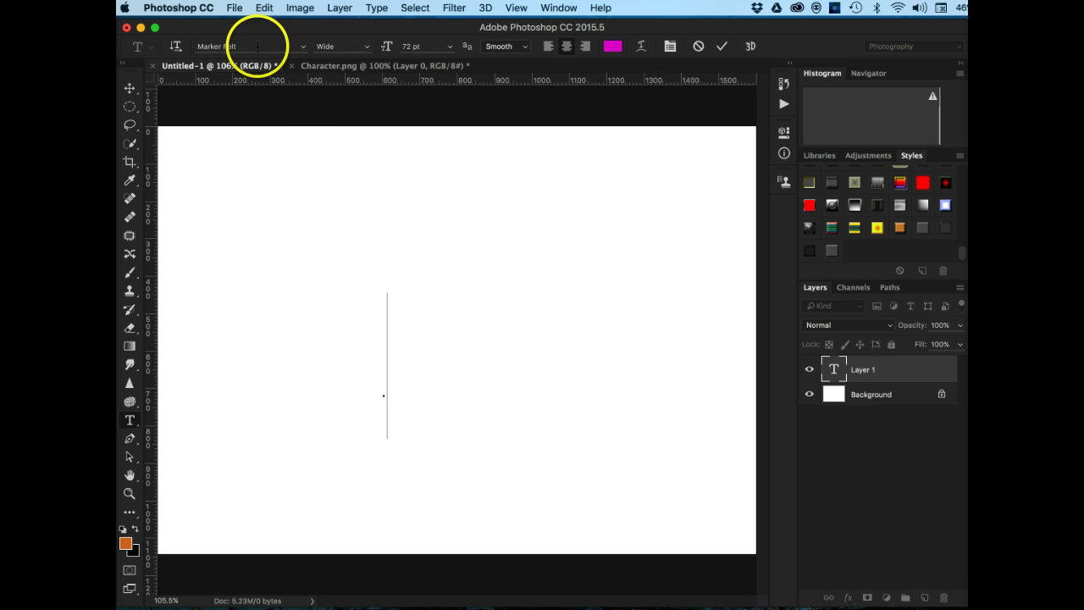
click(301, 46)
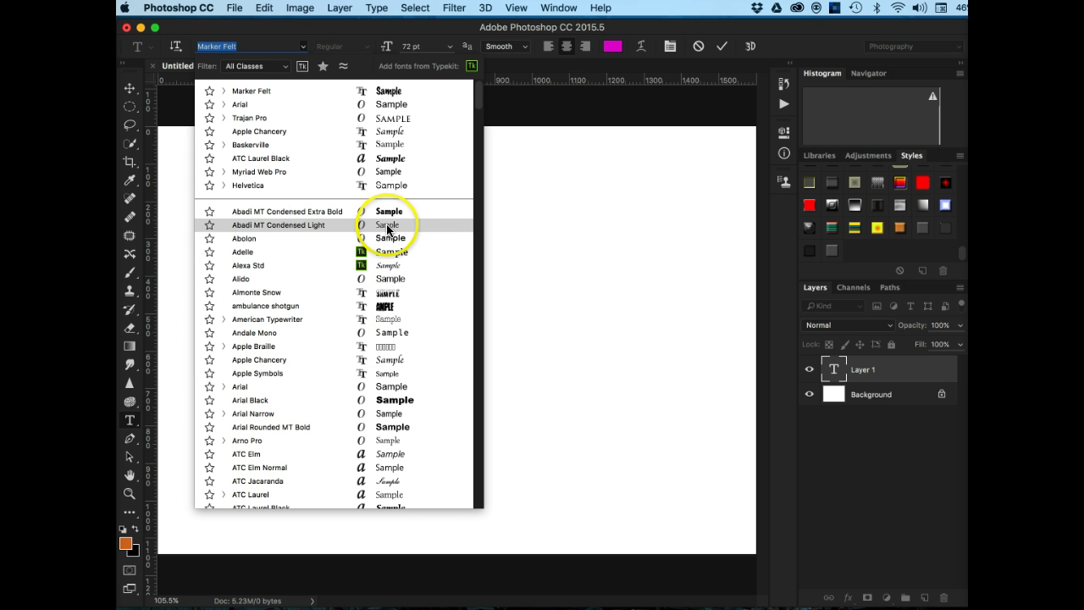
click(390, 91)
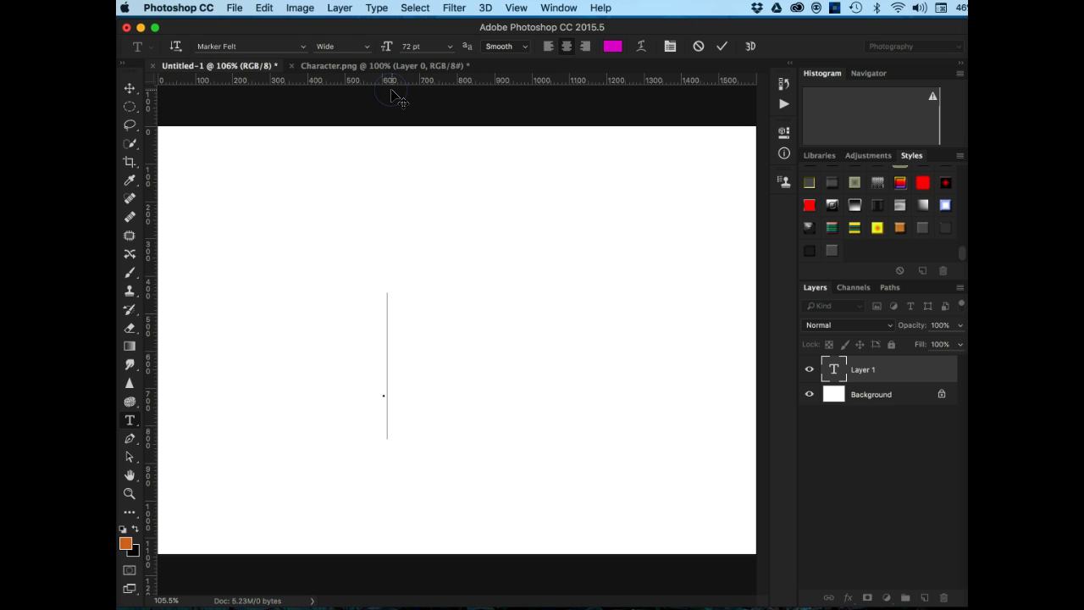
click(343, 46)
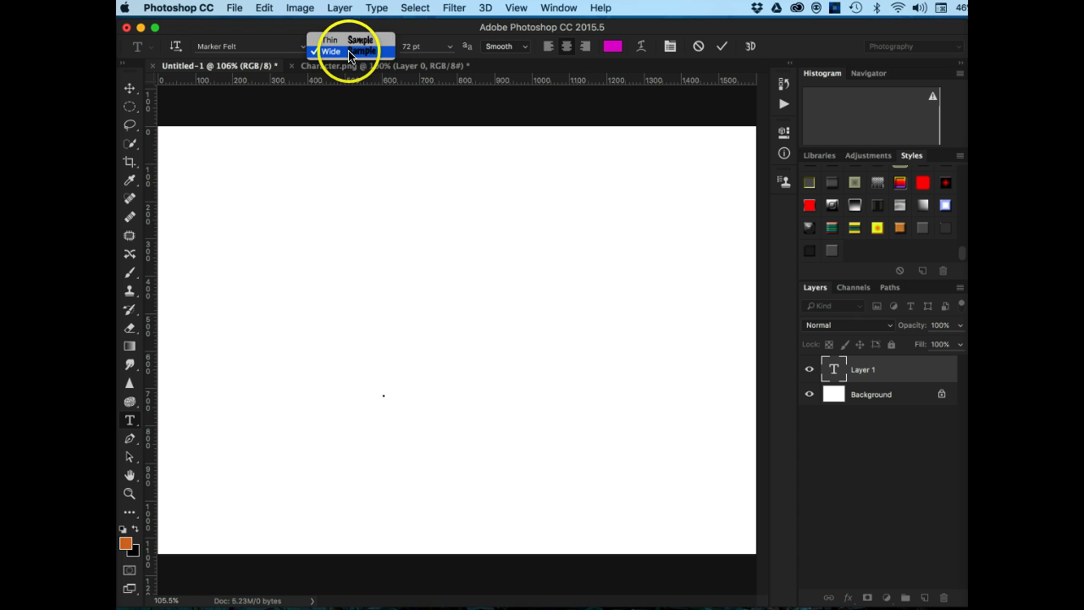
click(349, 51)
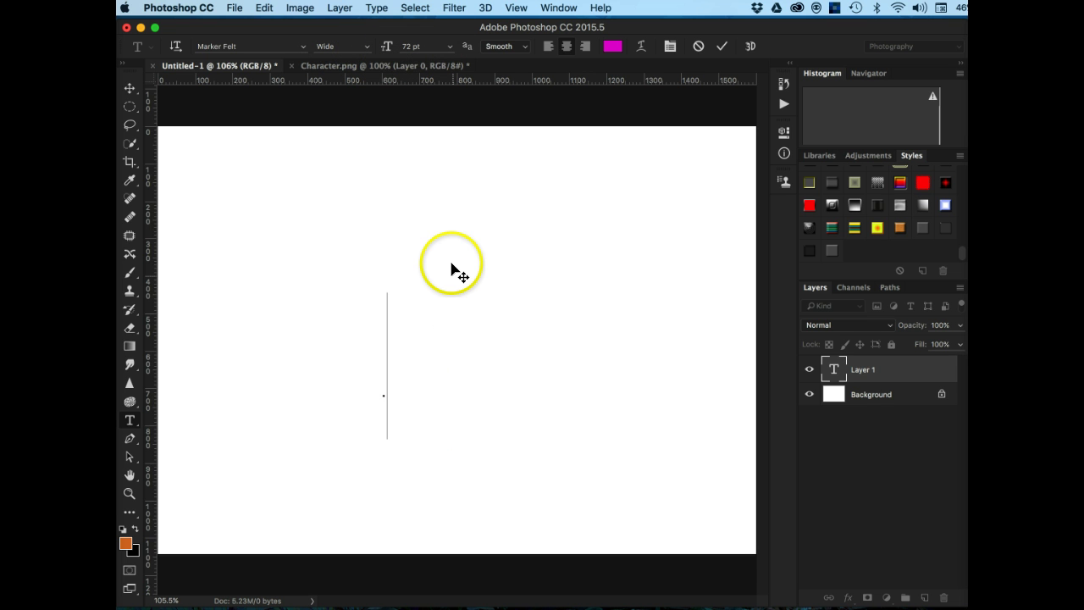
click(503, 48)
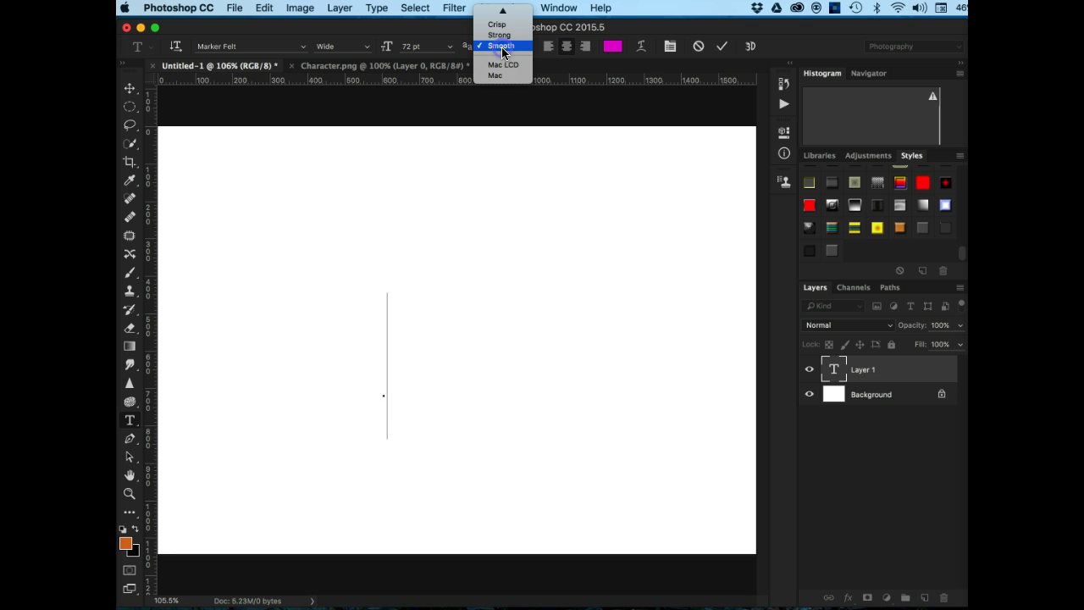
mouse_move(502, 49)
mouse_down()
mouse_move(497, 26)
mouse_move(501, 55)
mouse_up()
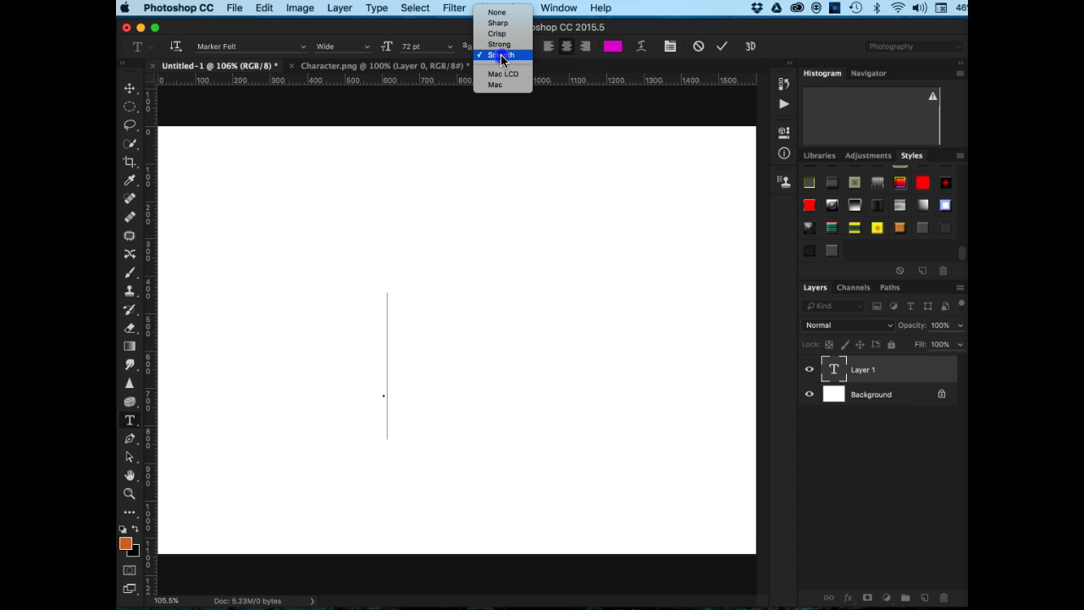
click(566, 47)
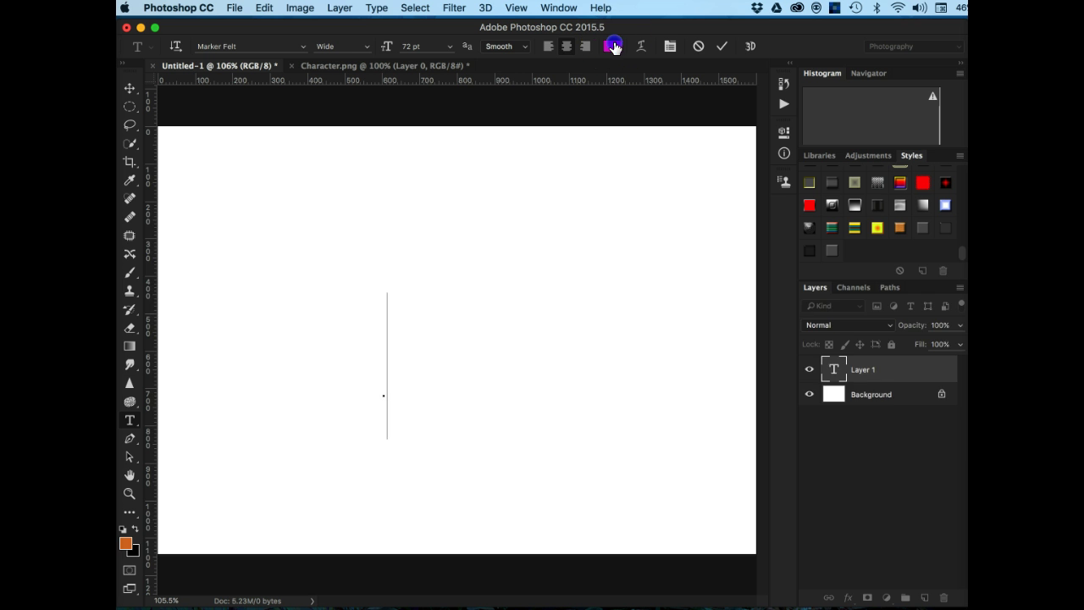
Set the text colour to the red e53119
click(612, 45)
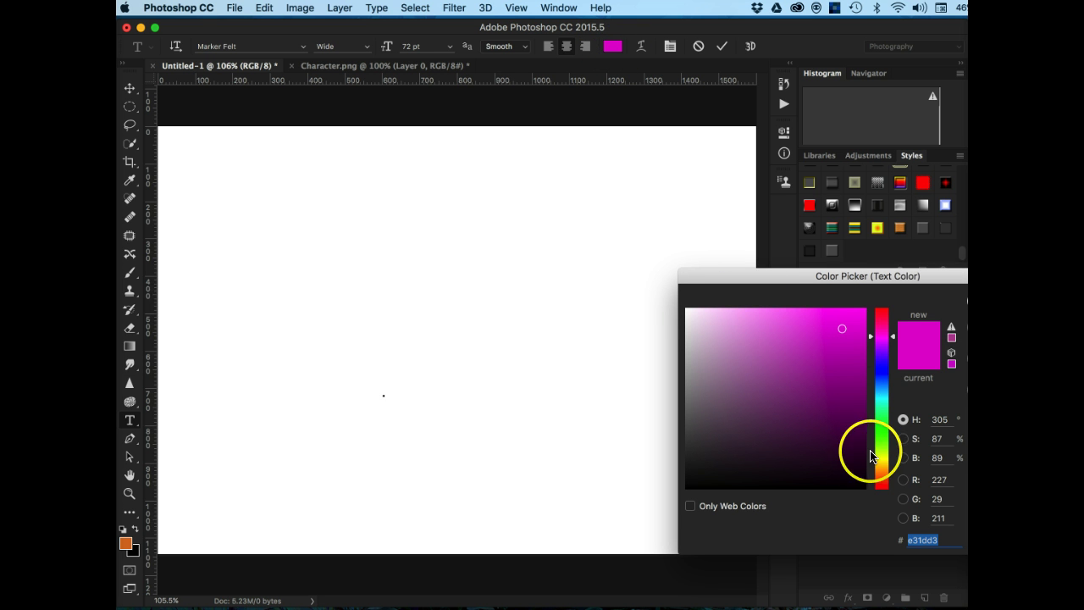
click(881, 474)
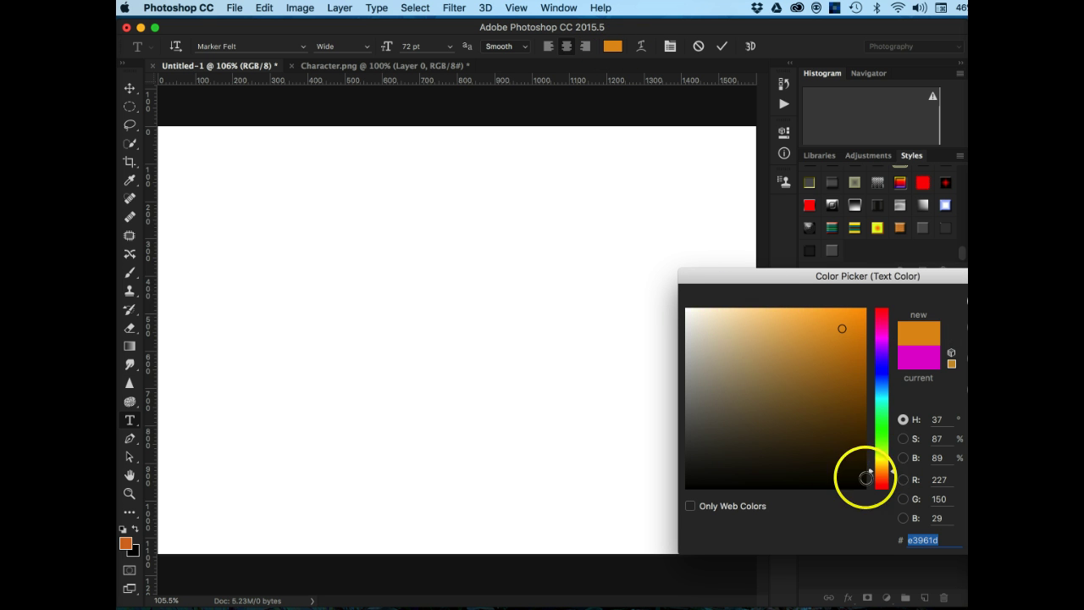
click(877, 485)
click(844, 347)
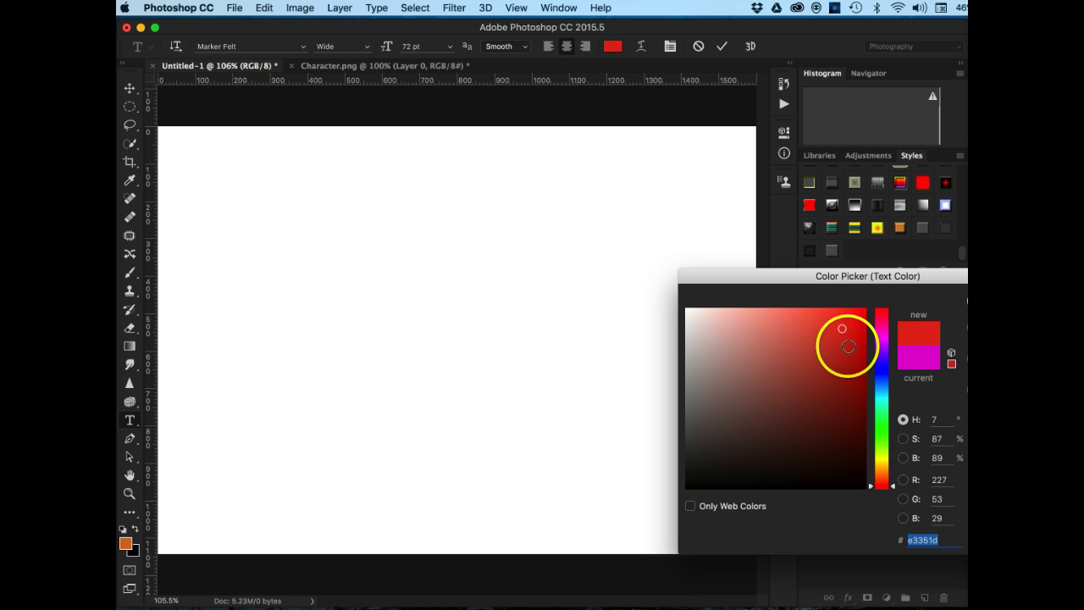
click(847, 326)
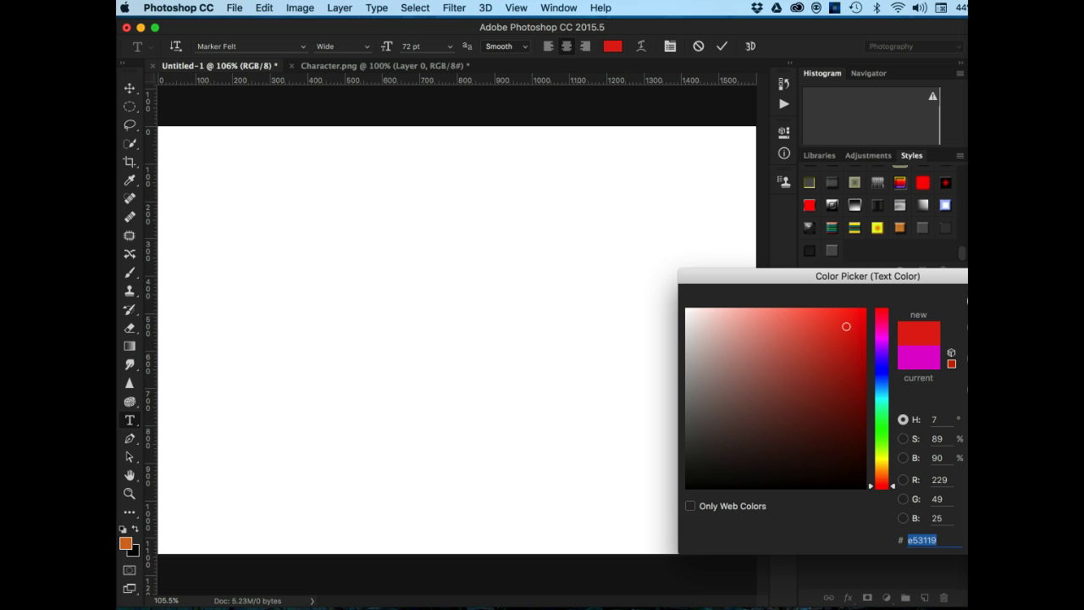
key(Return)
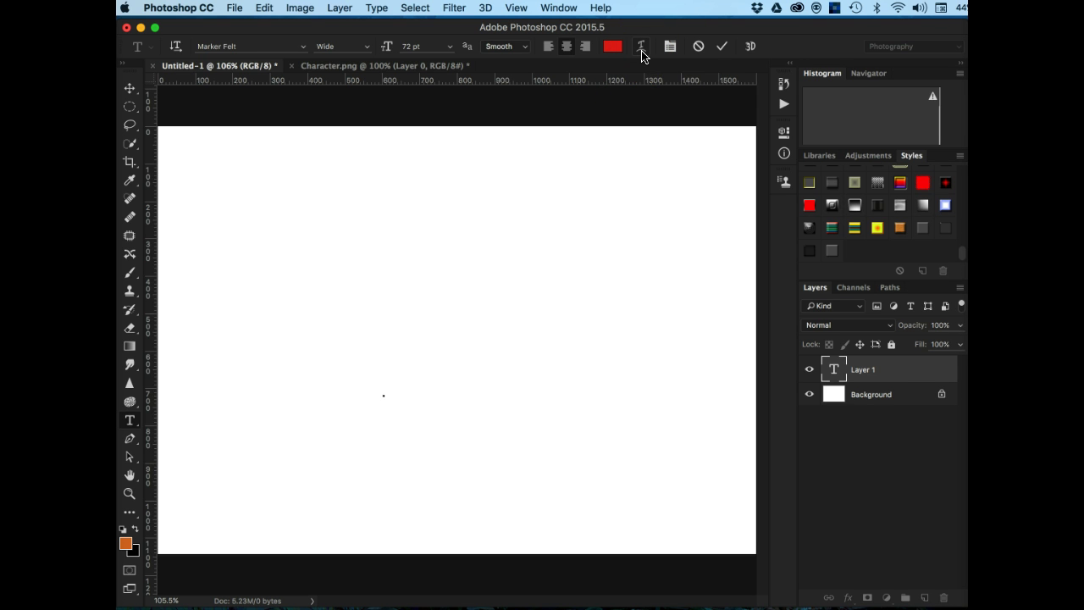
Enter the text "Word" and move it to the lower-right area of the canvas
click(392, 388)
text(Word)
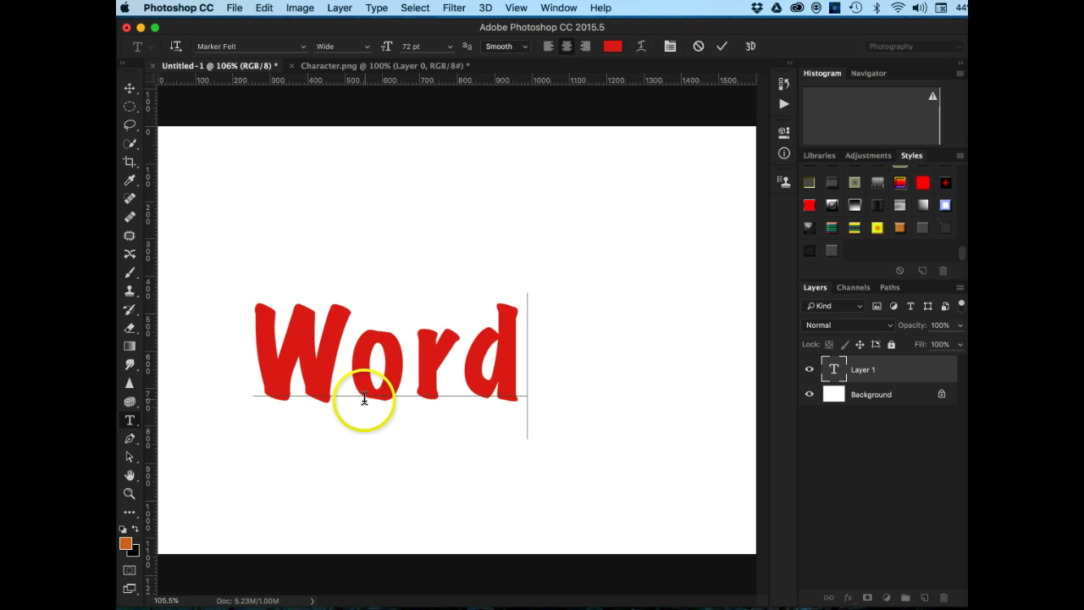
drag(379, 472, 549, 547)
click(601, 450)
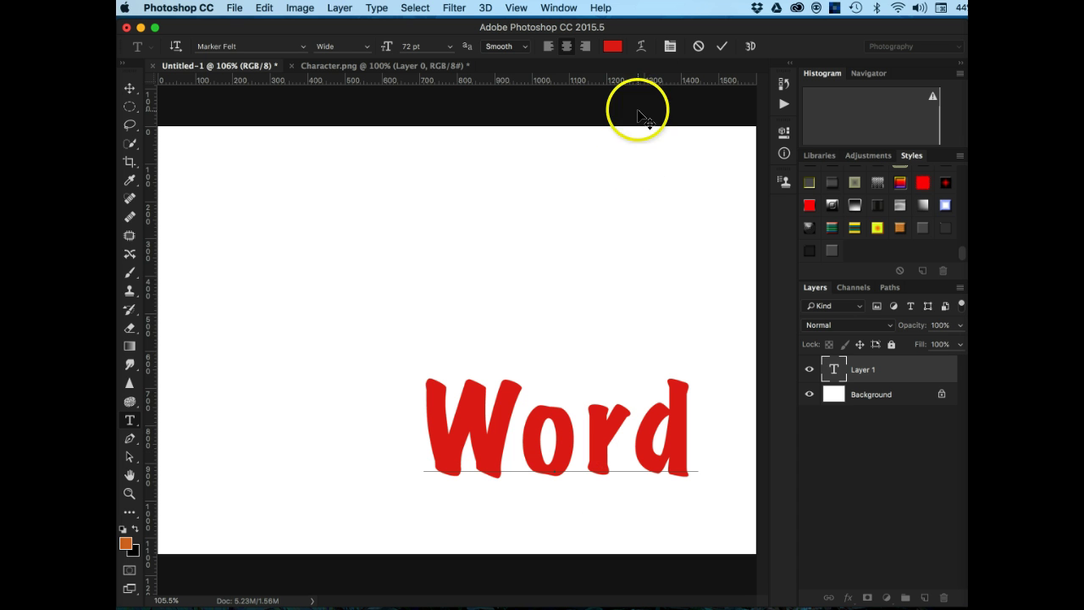
Start warping the text with the horizontal Arc style at a bend of +31%
click(642, 48)
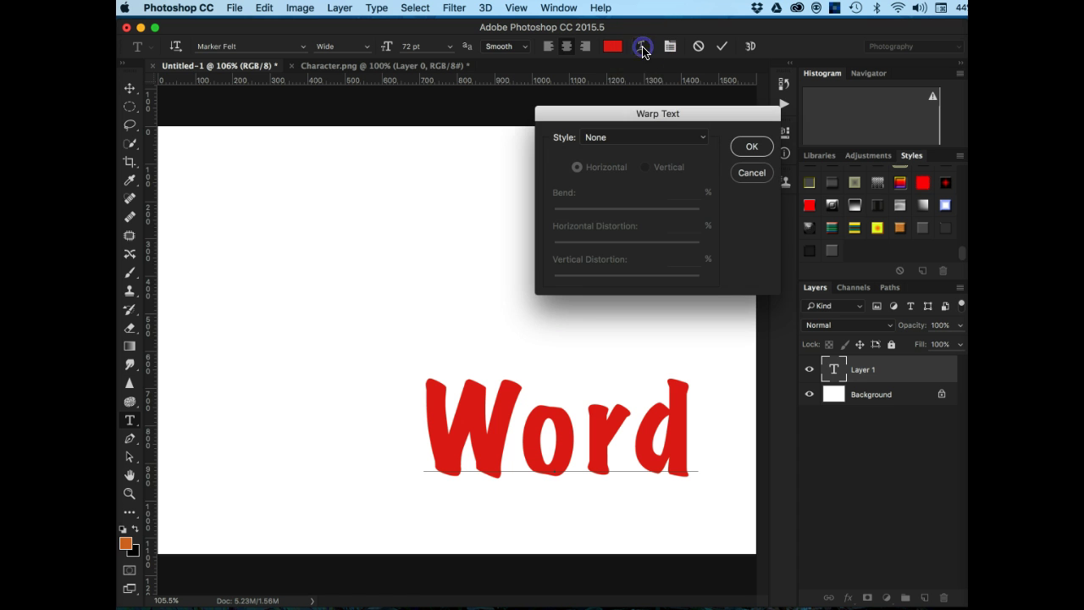
click(635, 140)
click(622, 159)
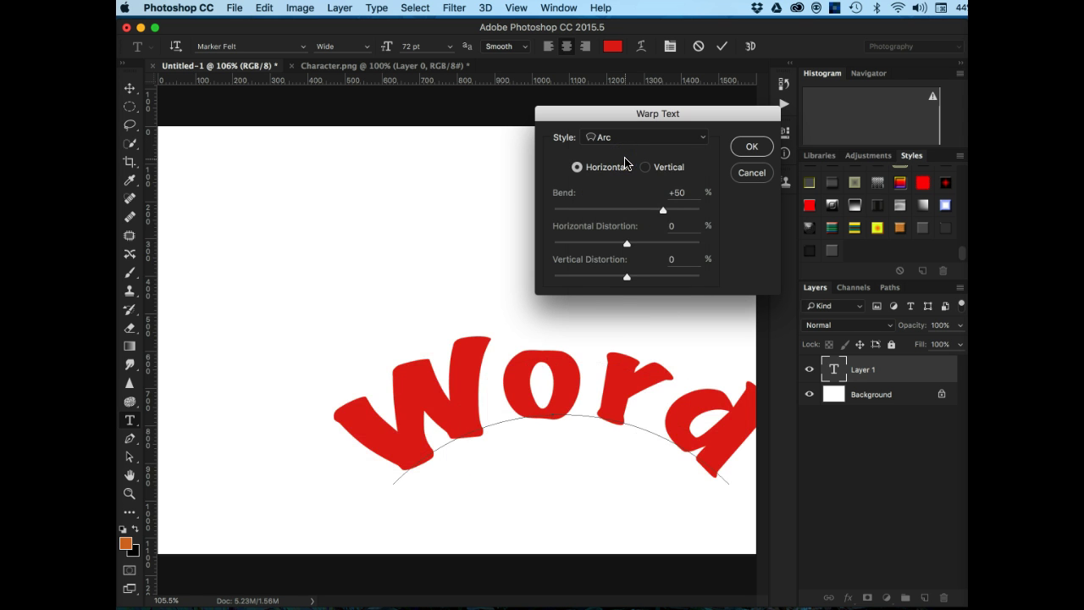
drag(663, 210, 650, 213)
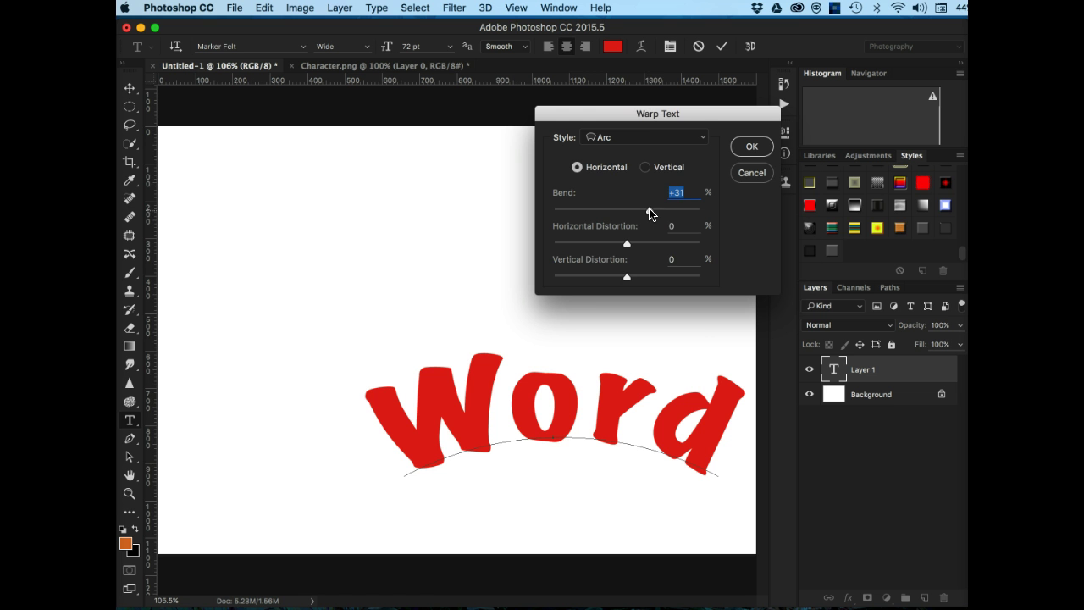
Change the text warp to the Flag style with a bend of about +35%, then commit the text and switch to the Move tool
click(633, 137)
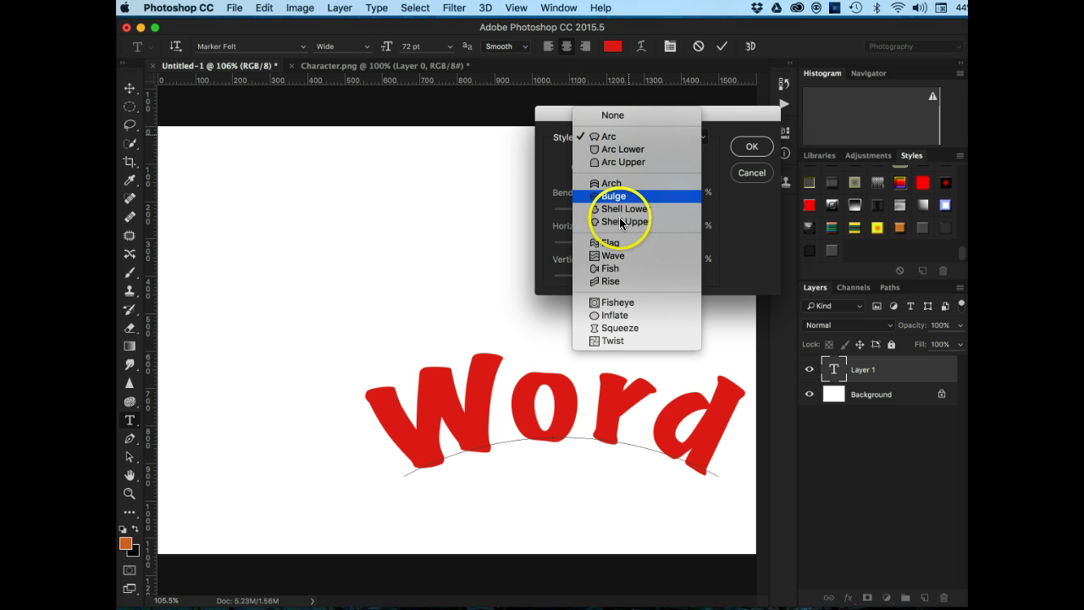
click(613, 242)
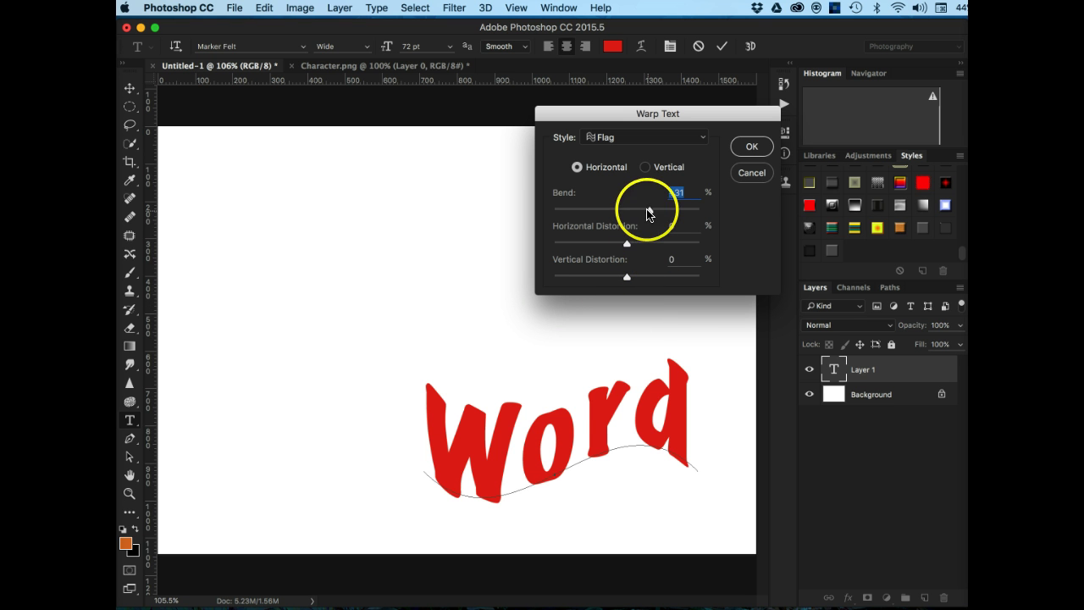
drag(648, 212, 627, 244)
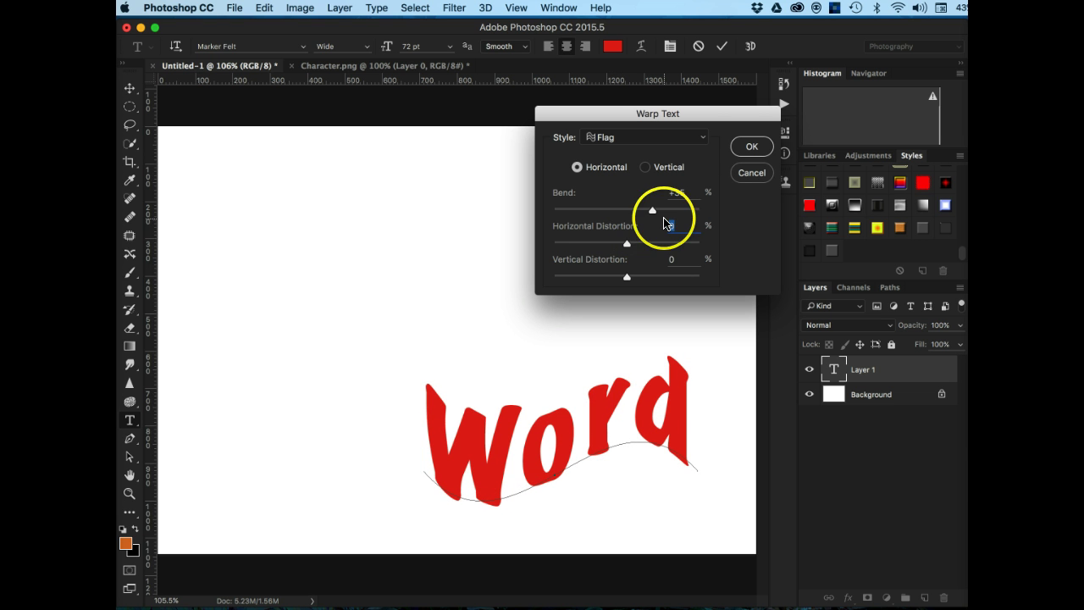
click(750, 147)
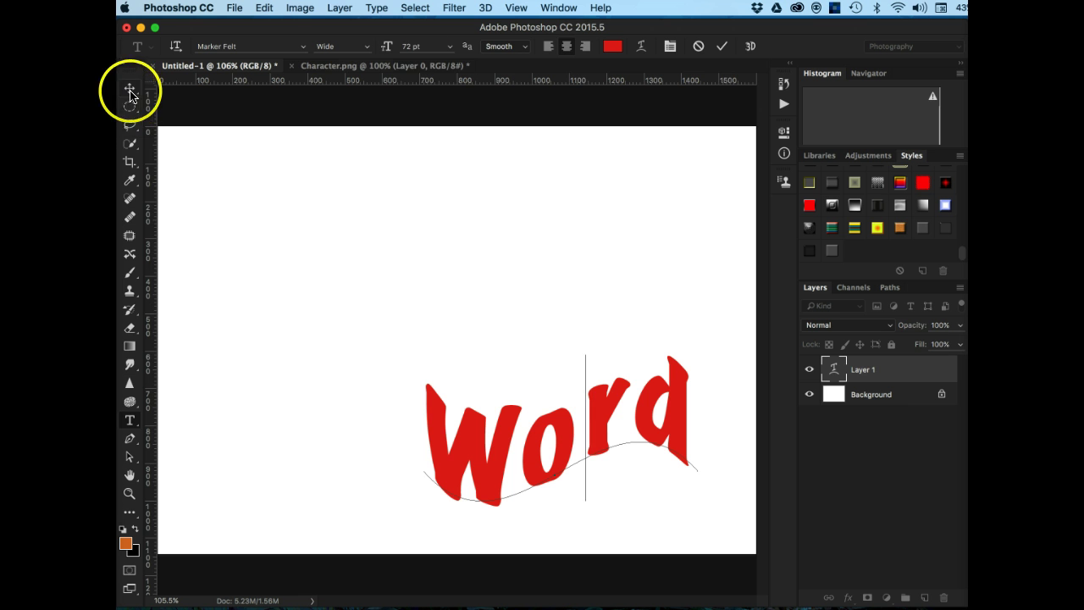
click(721, 46)
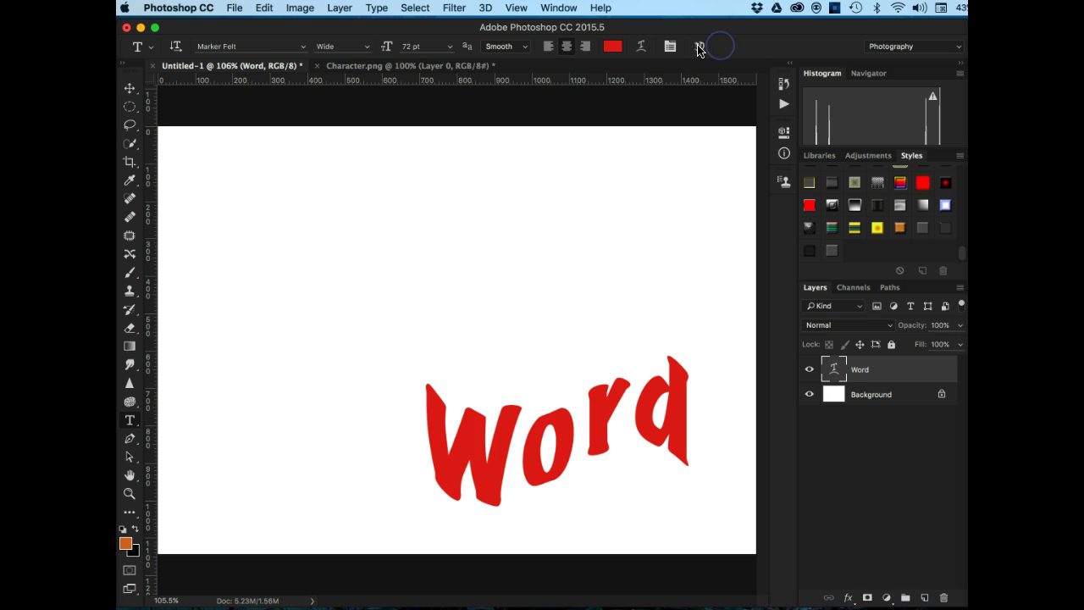
click(130, 89)
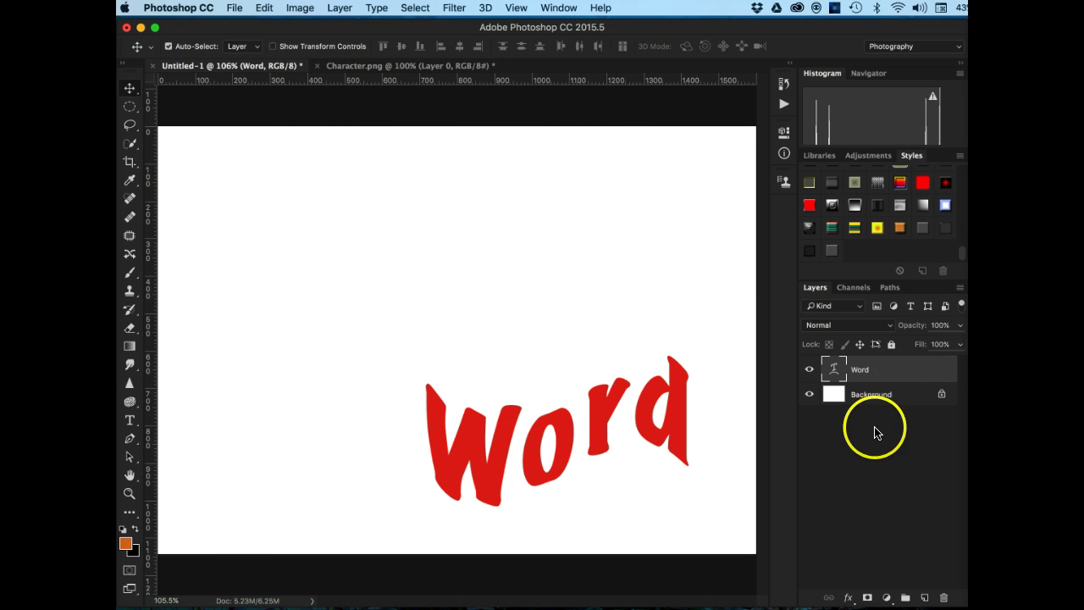
click(848, 598)
drag(848, 600, 815, 559)
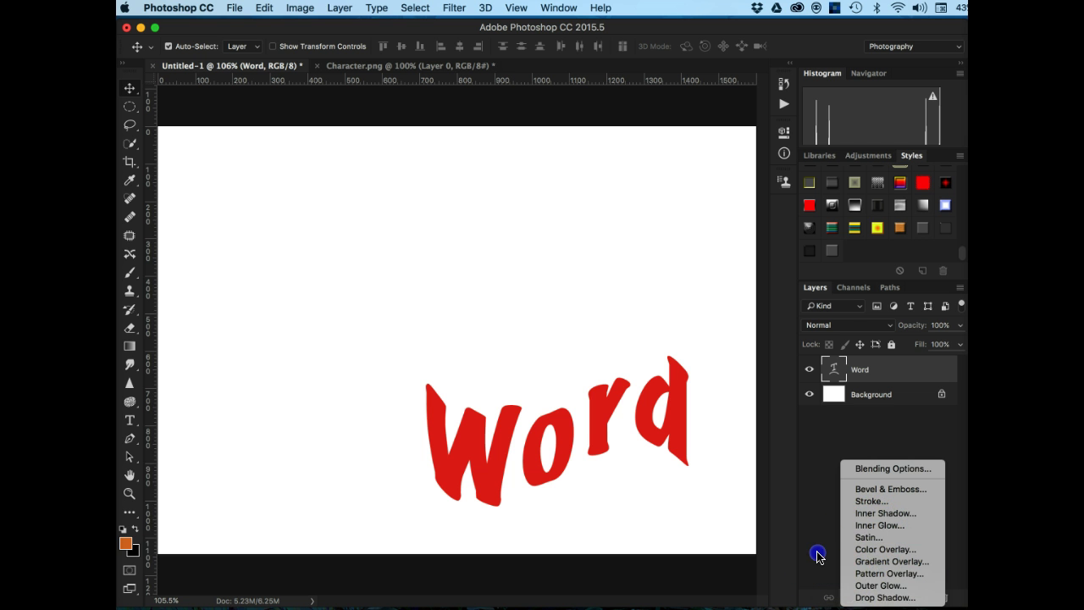
drag(860, 487, 818, 366)
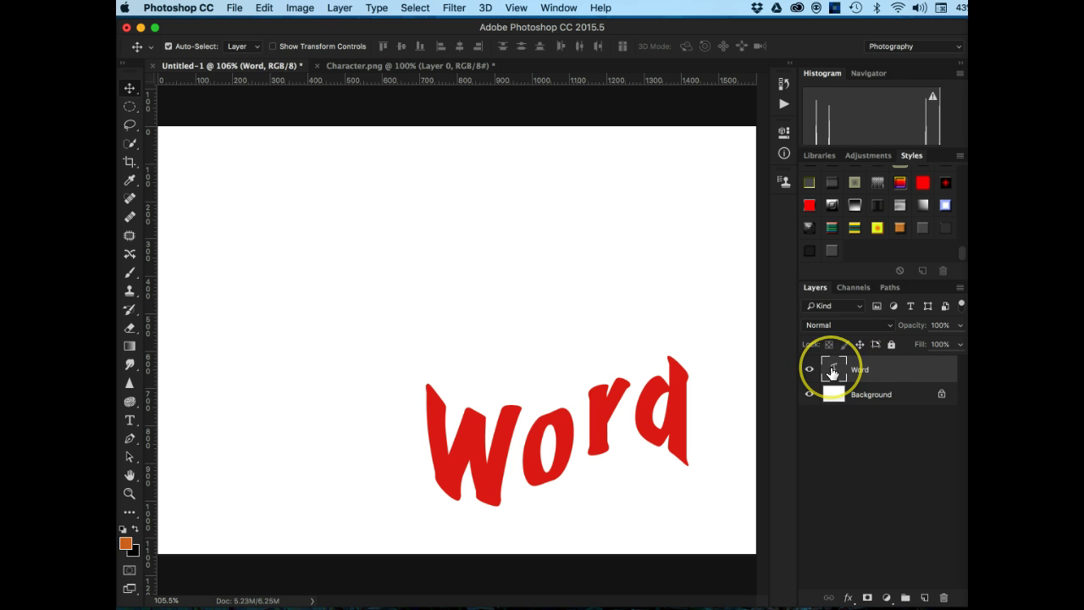
Open the layer style settings of the Word layer and enable the Bevel & Emboss effect, showing its options
click(859, 370)
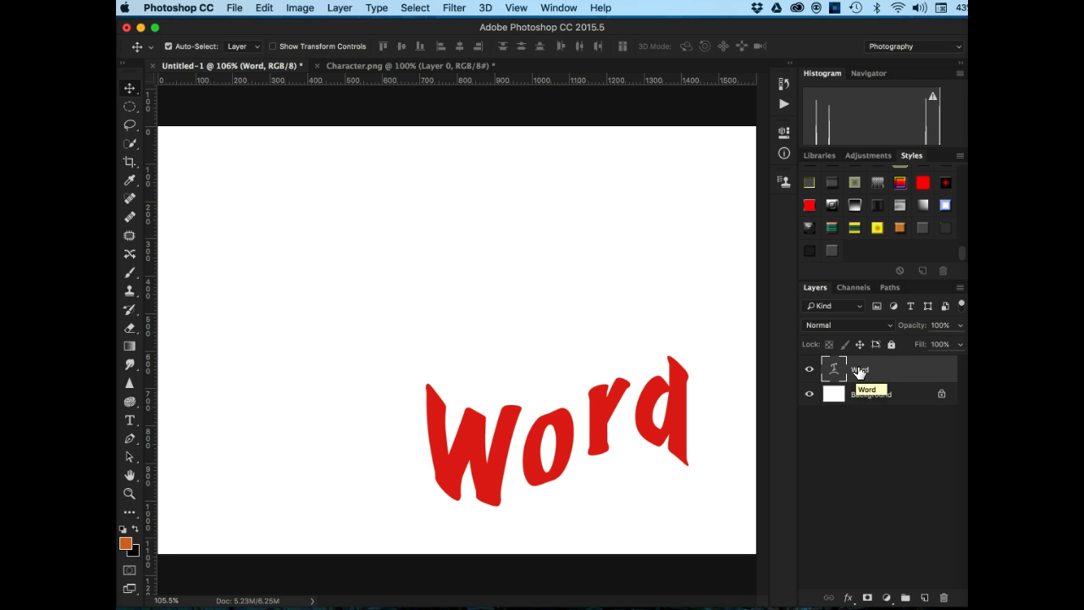
click(886, 370)
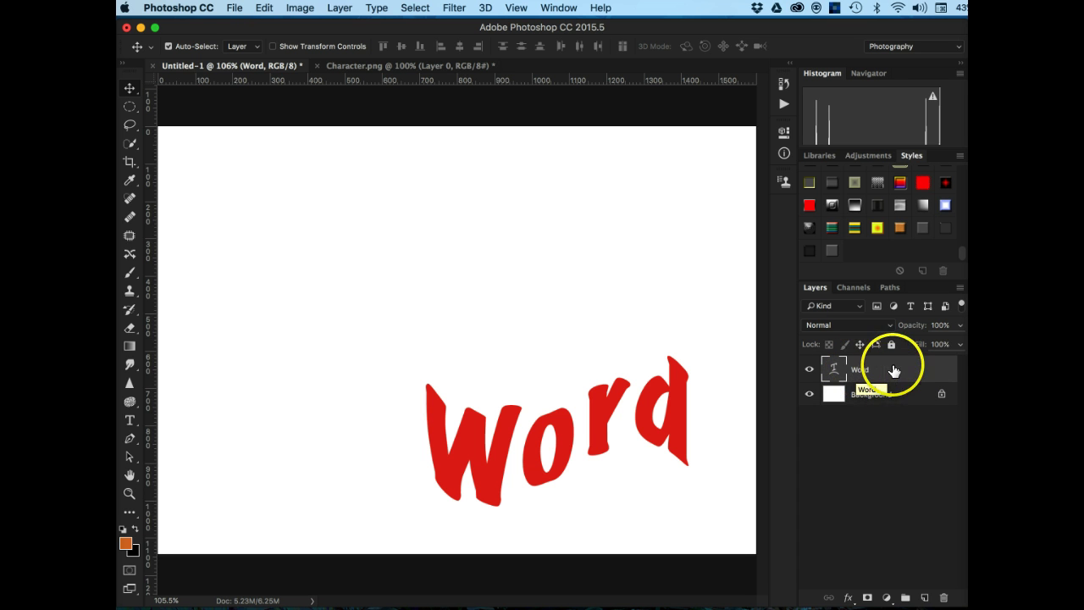
double_click(895, 370)
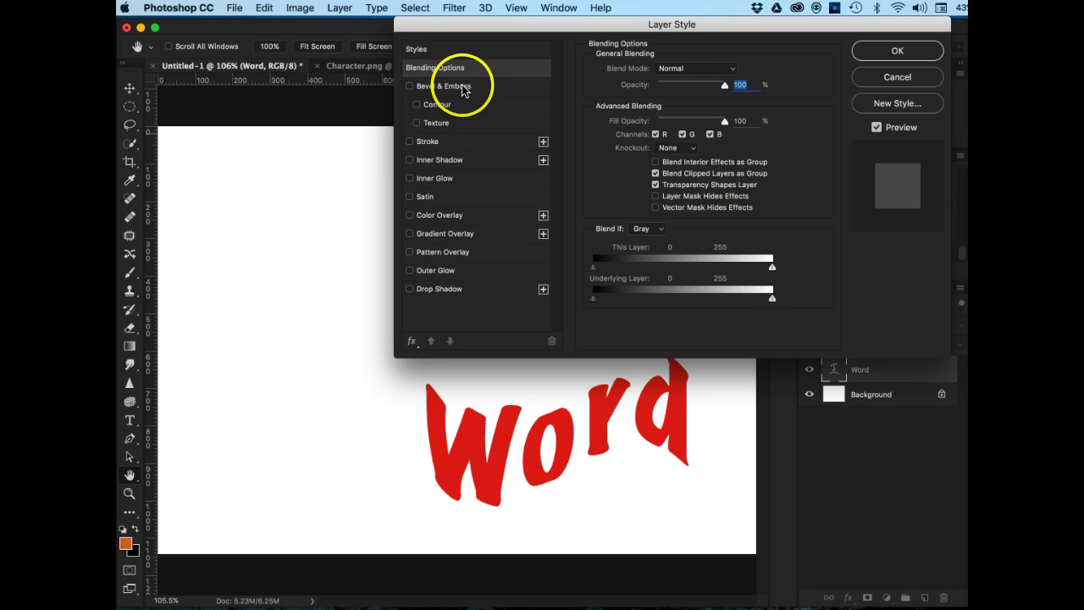
click(409, 86)
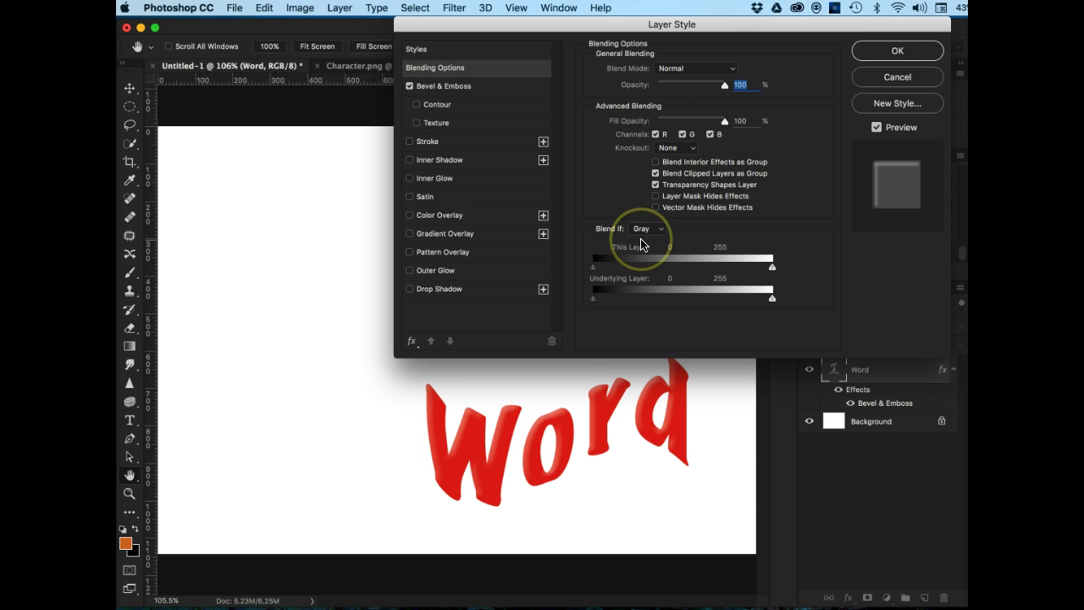
click(448, 88)
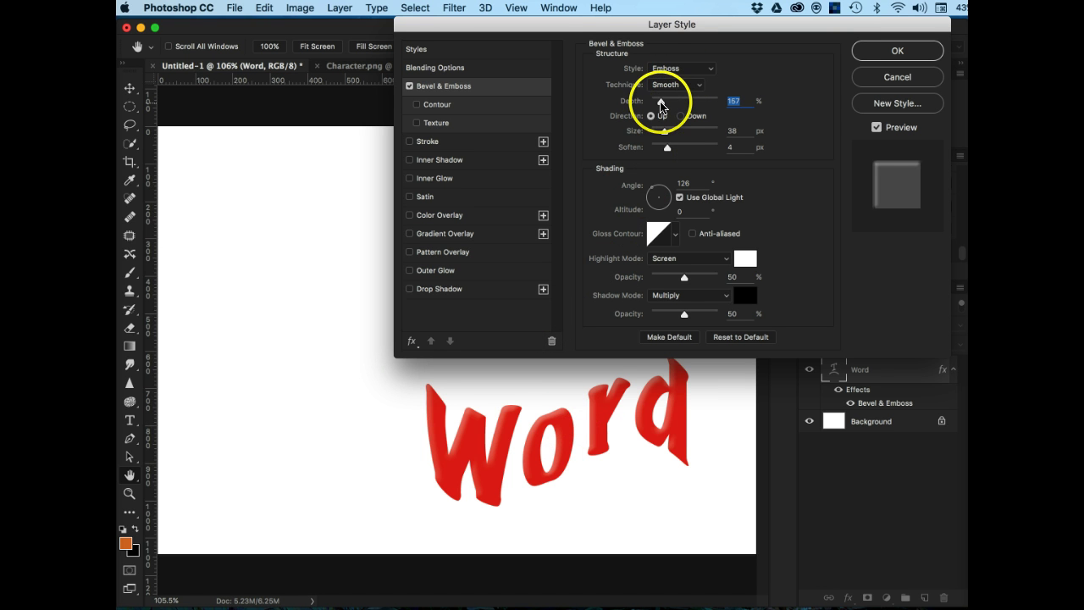
Try the Outer Bevel style, settle on Inner Bevel, and set the bevel depth to 292%
click(678, 68)
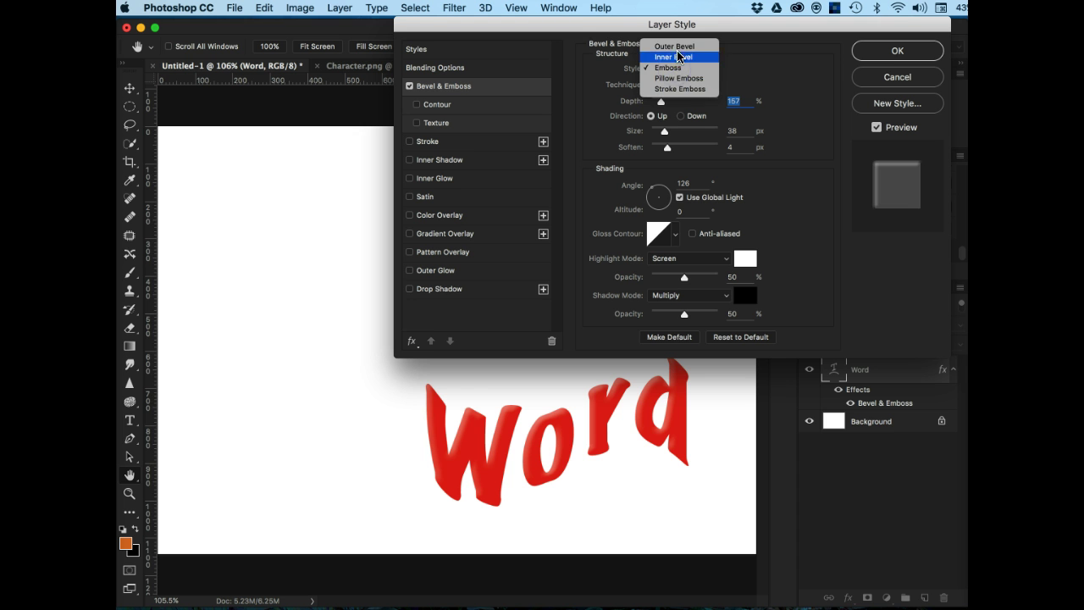
click(677, 48)
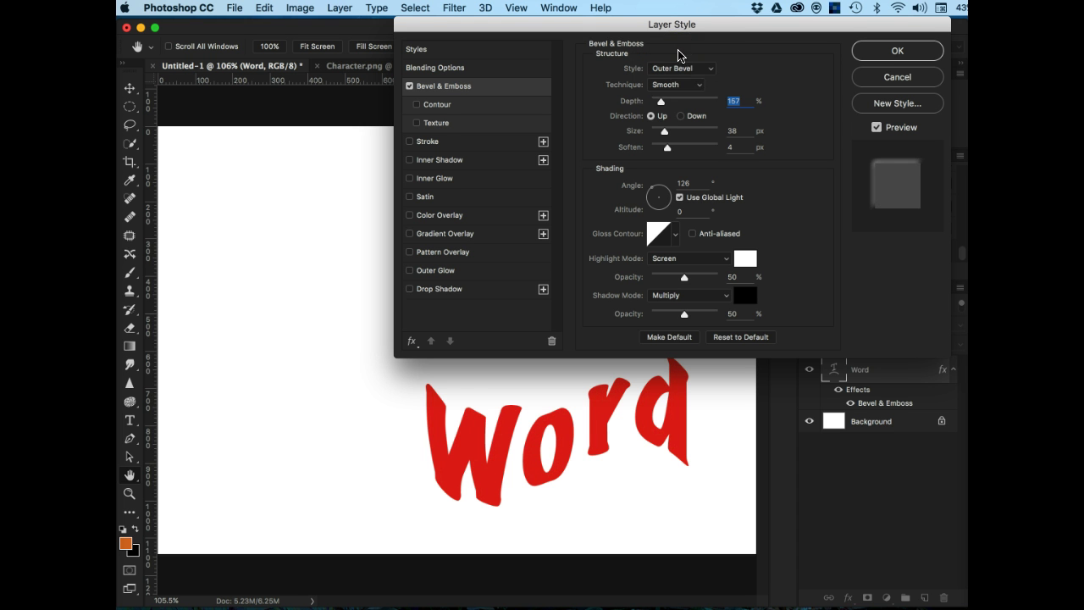
click(674, 68)
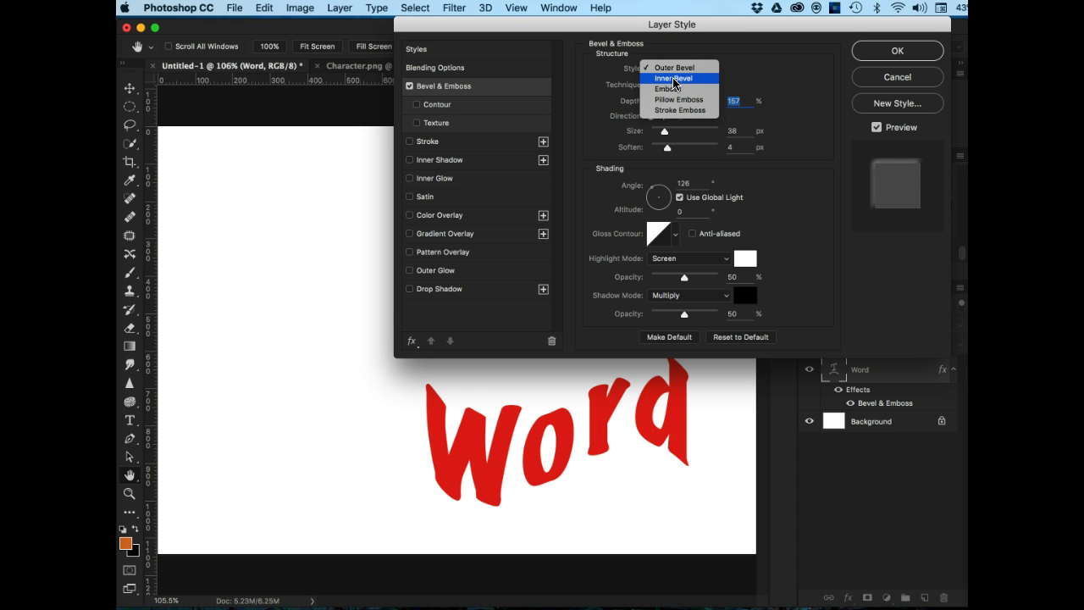
click(673, 79)
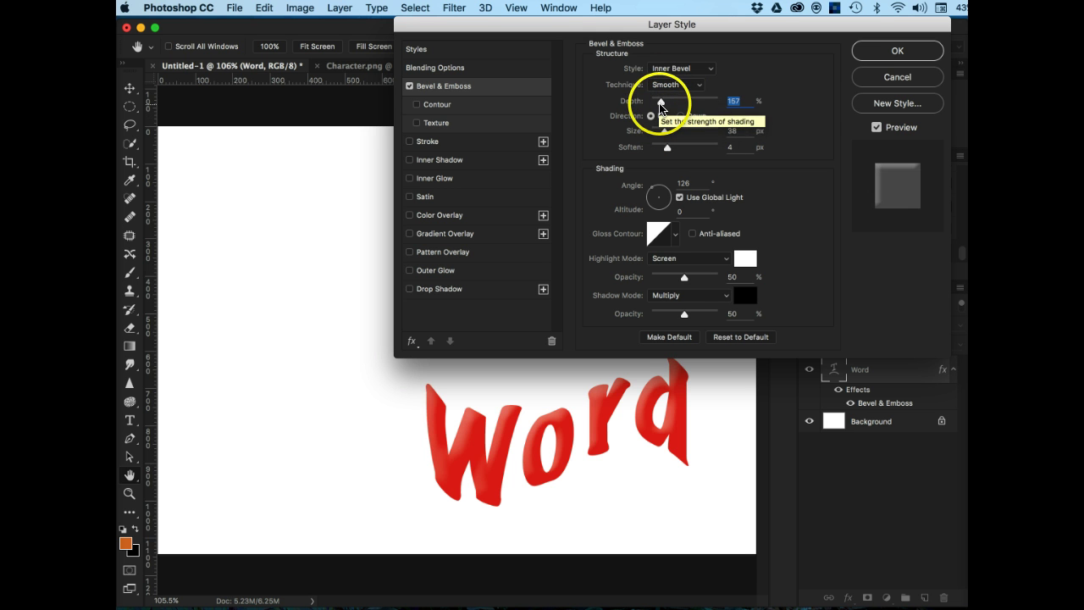
drag(659, 103, 664, 102)
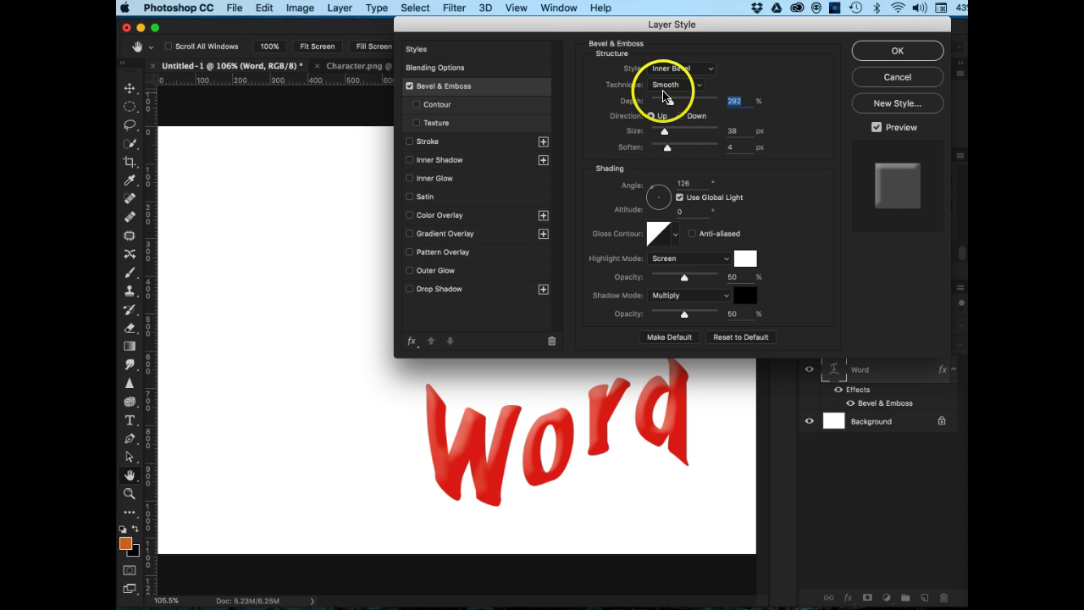
Try the Chisel Hard and Chisel Soft bevel techniques, and return to Smooth
click(666, 85)
click(665, 94)
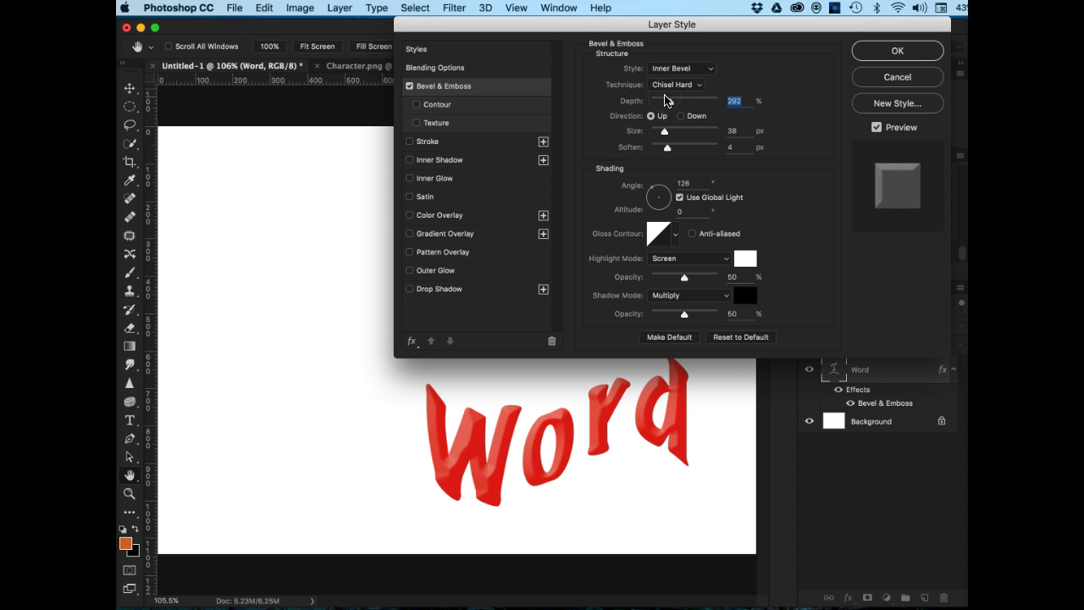
click(669, 85)
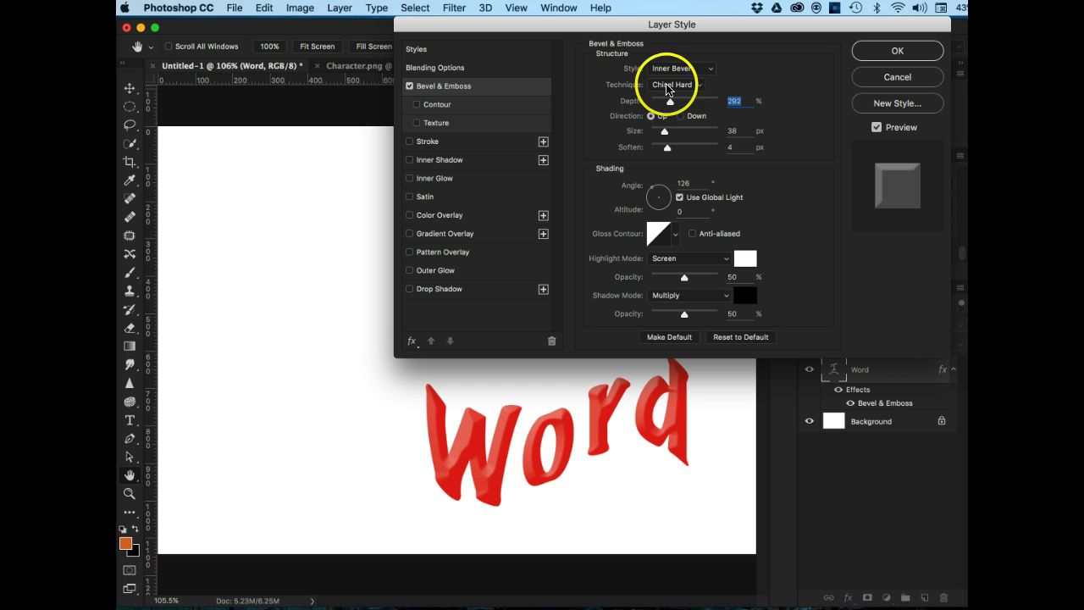
click(671, 95)
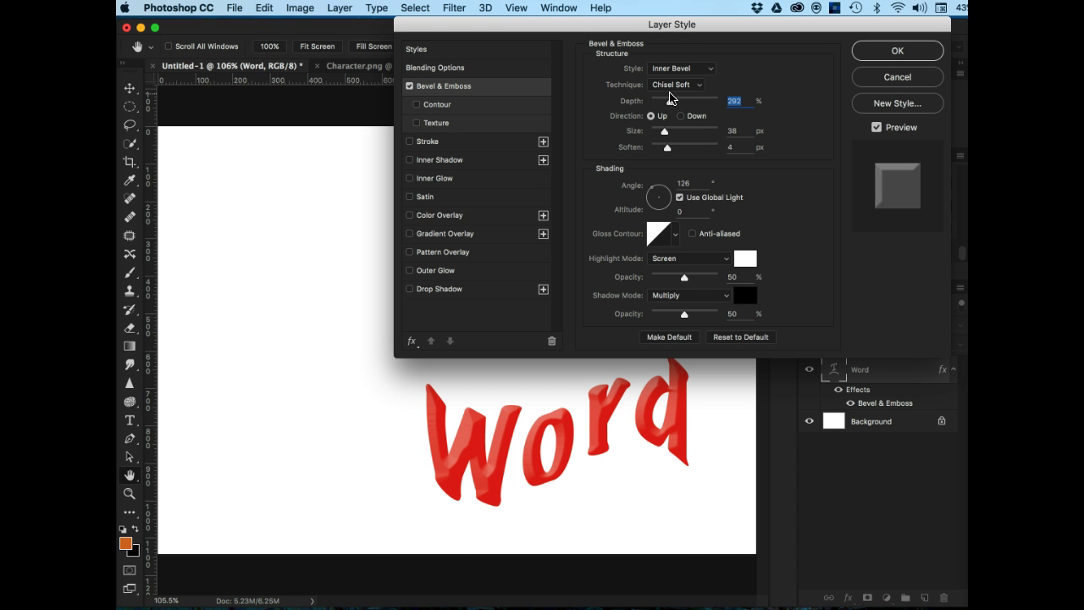
click(669, 86)
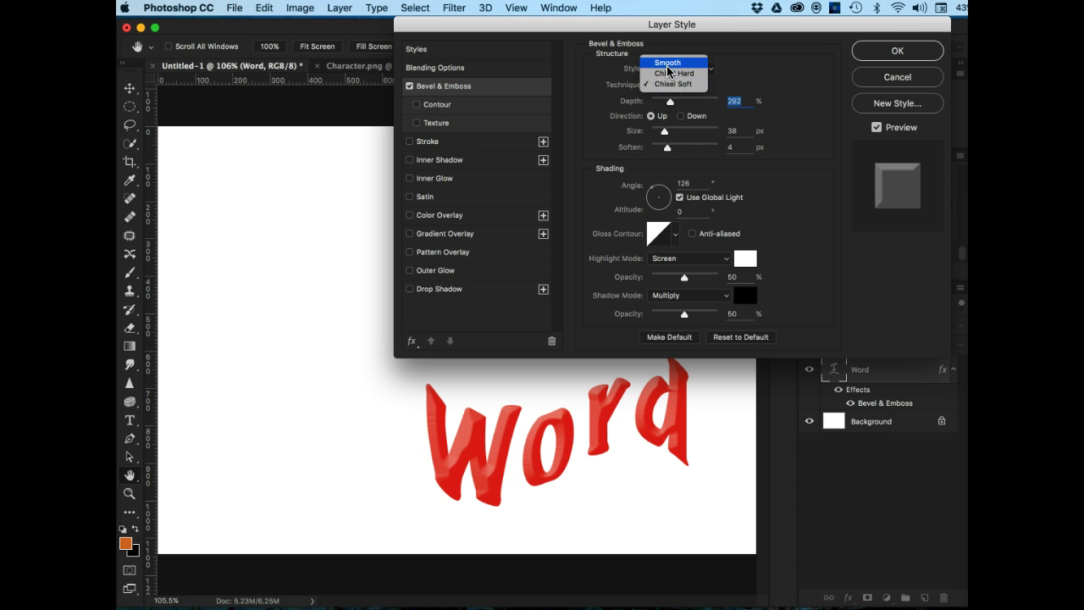
click(668, 64)
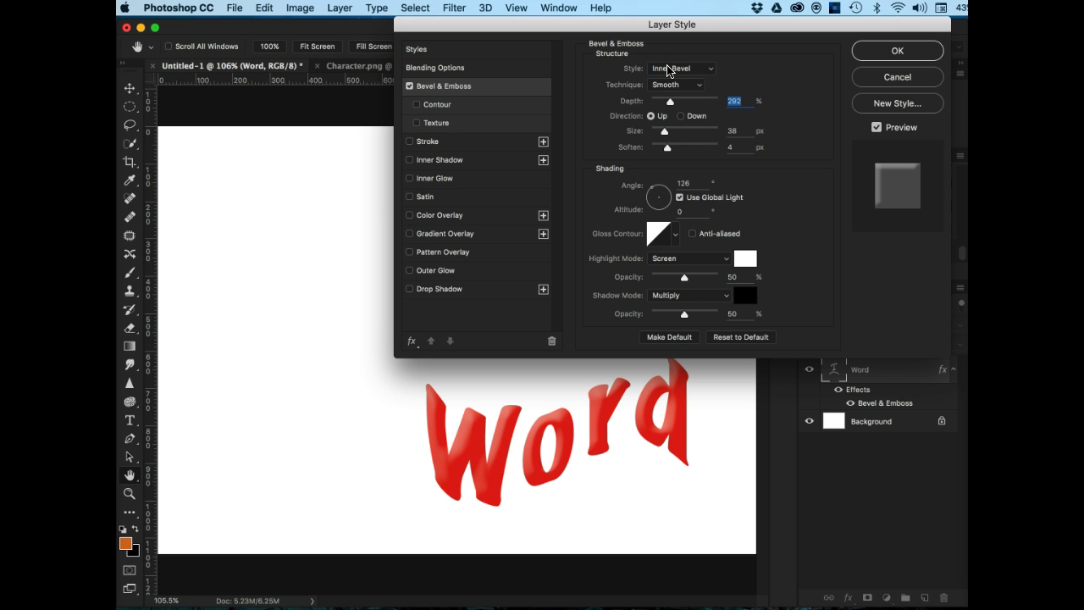
Compare the Down direction with Up, keep Up, and set the bevel size to 16 px
click(680, 116)
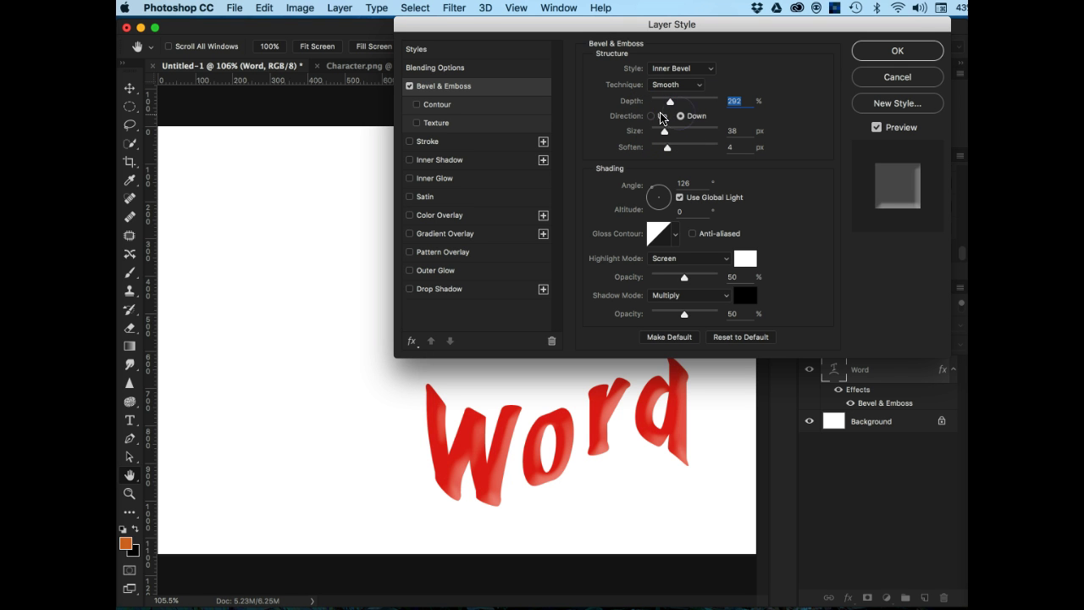
click(651, 116)
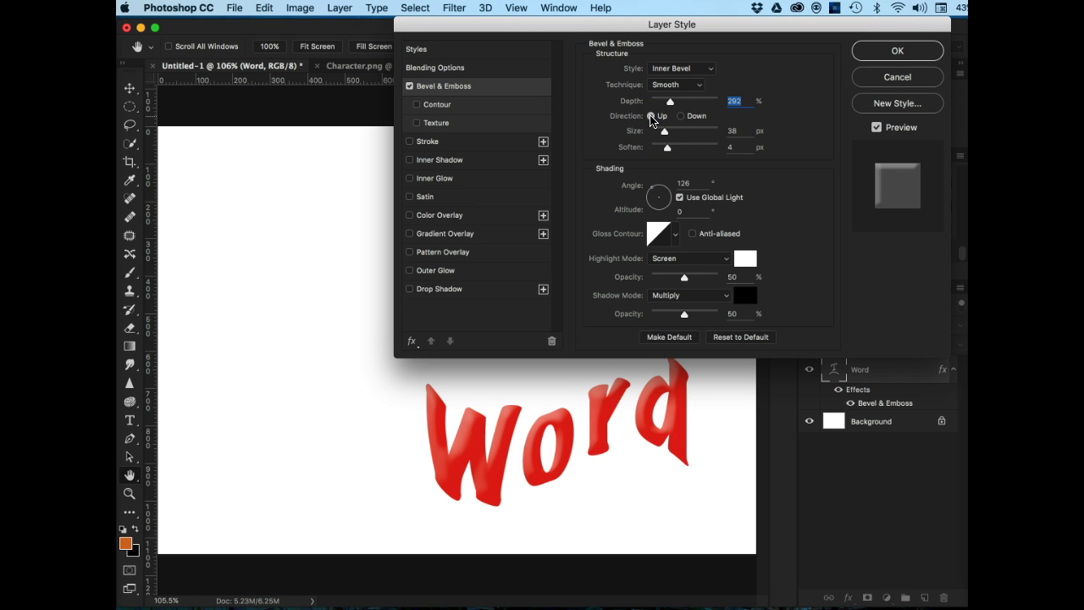
drag(664, 135, 659, 134)
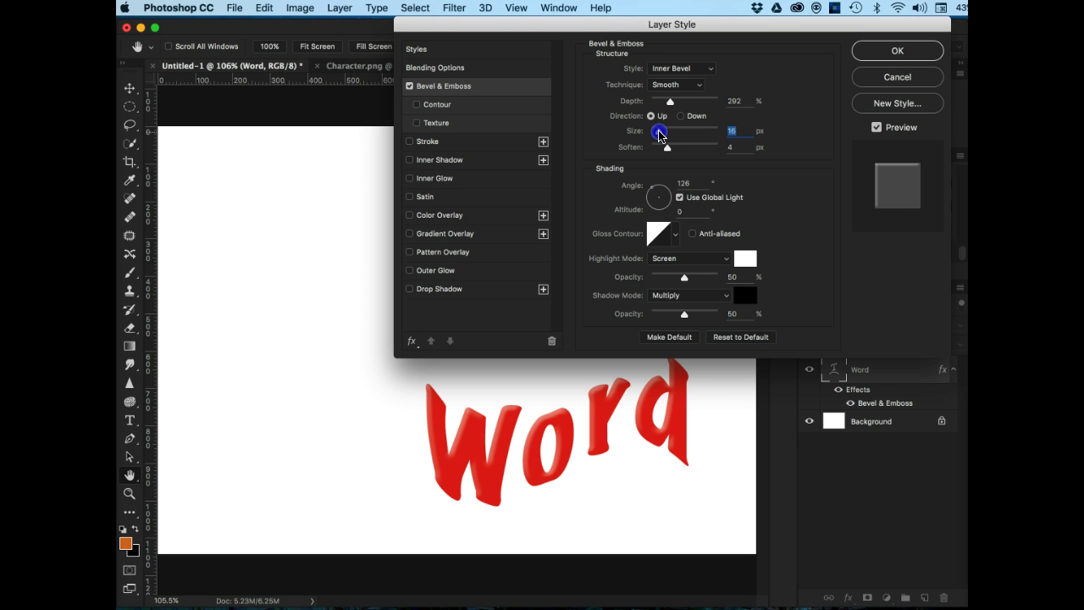
Open the gloss contour in the Contour Editor and accept its Linear preset
click(658, 237)
click(717, 179)
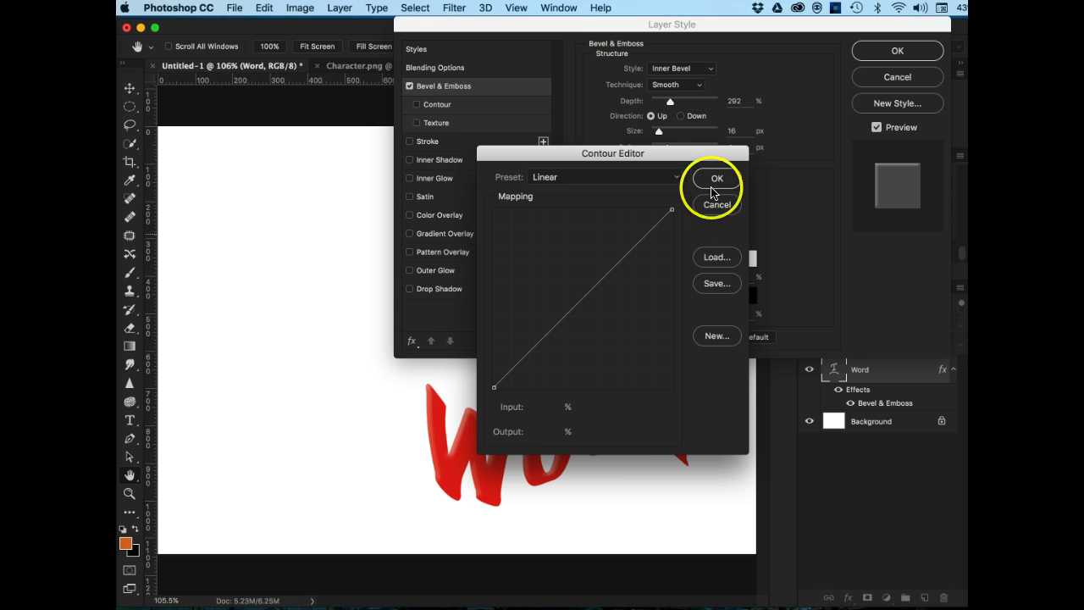
click(665, 243)
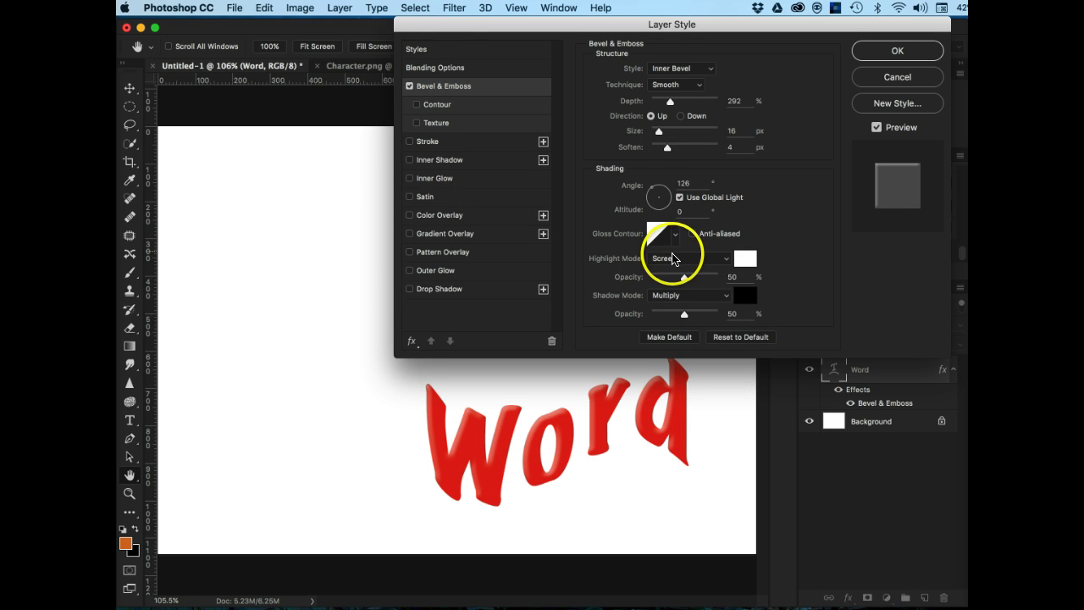
Try several gloss contour presets on the bevel, including the multi-peaked ones, and return to the straight Linear contour
click(675, 241)
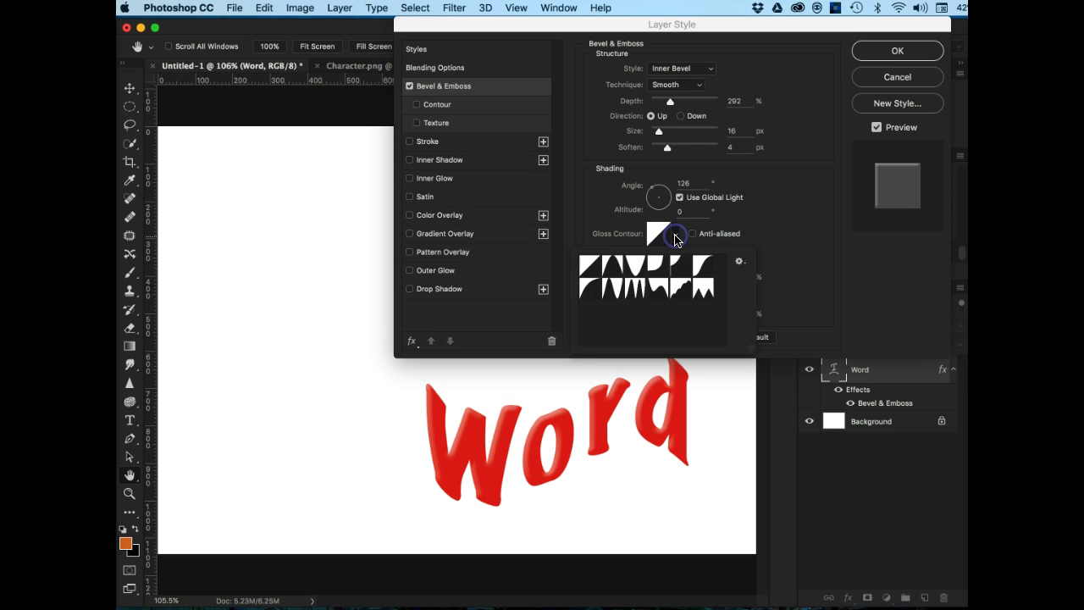
click(635, 290)
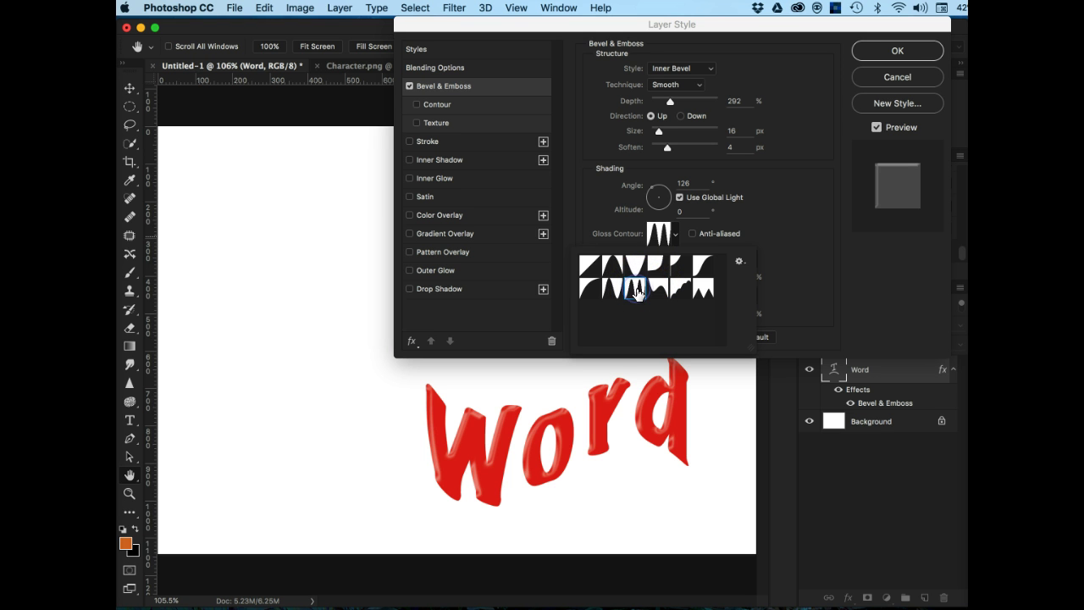
click(614, 290)
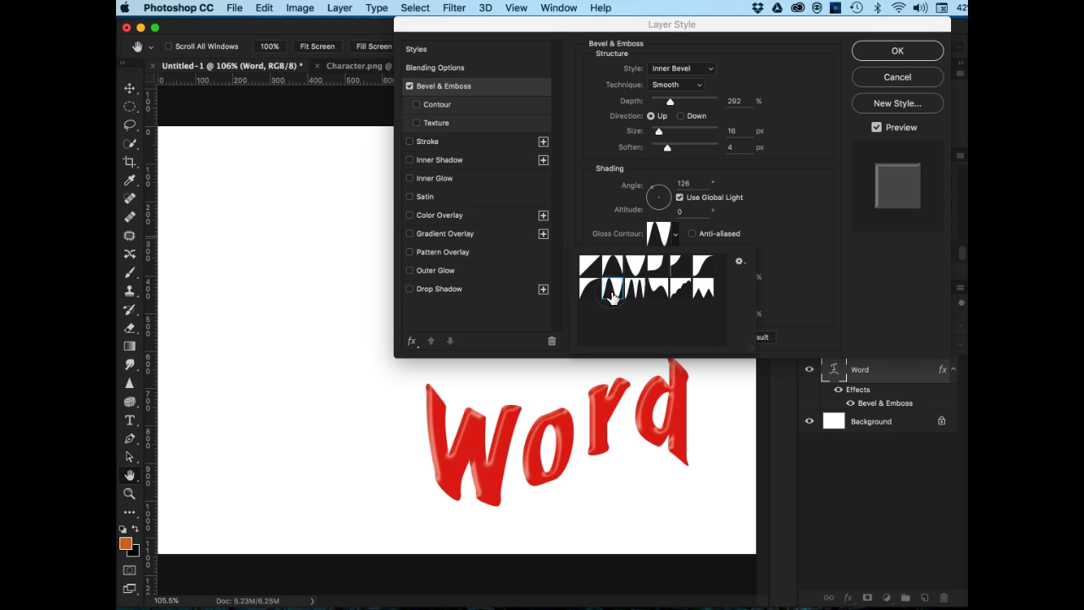
click(590, 290)
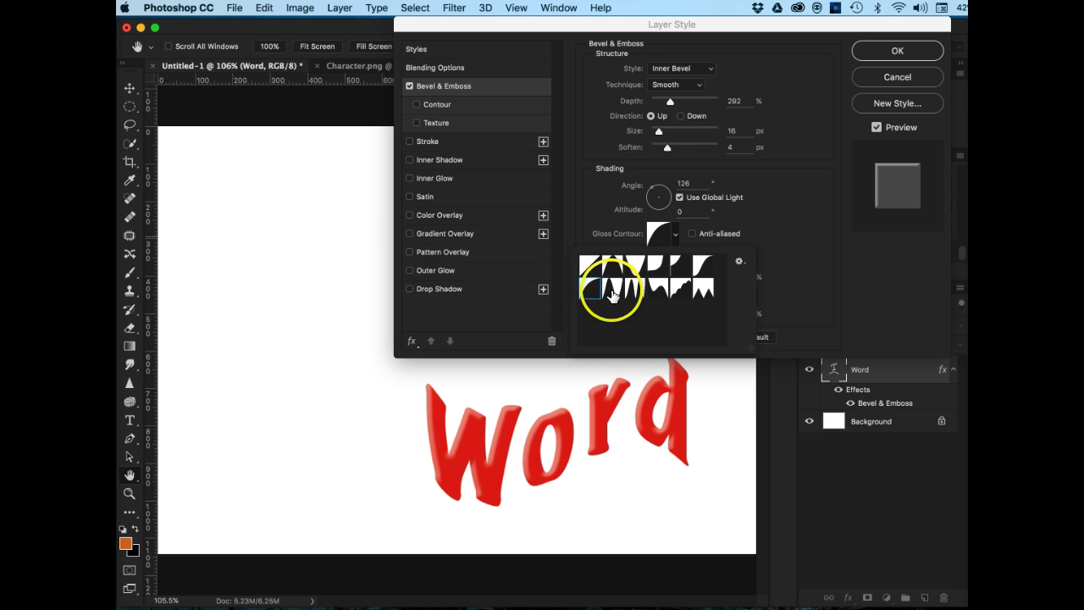
click(612, 266)
click(624, 290)
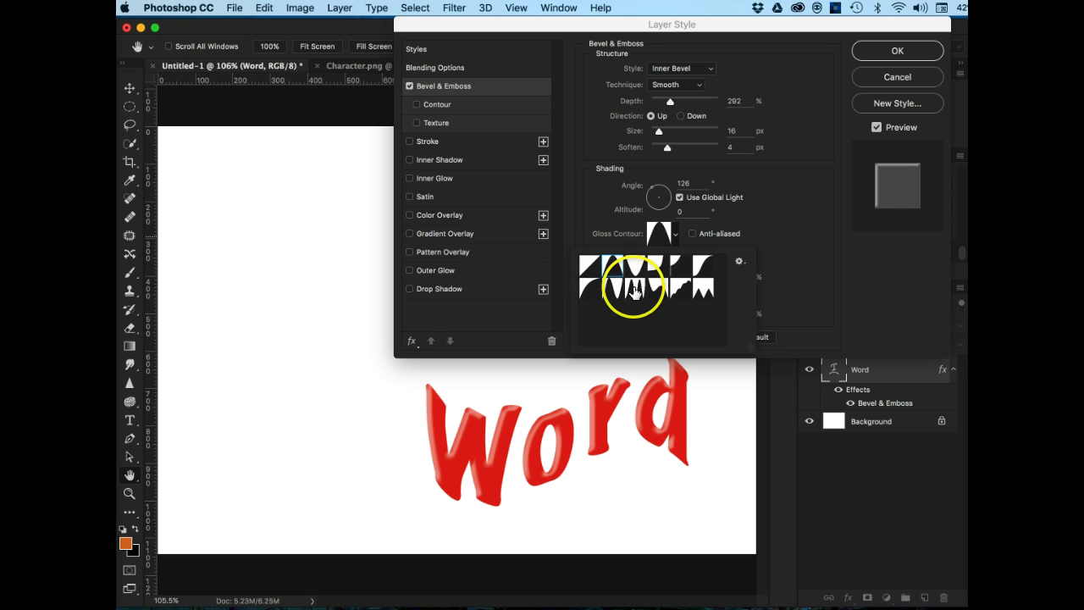
click(682, 289)
click(703, 291)
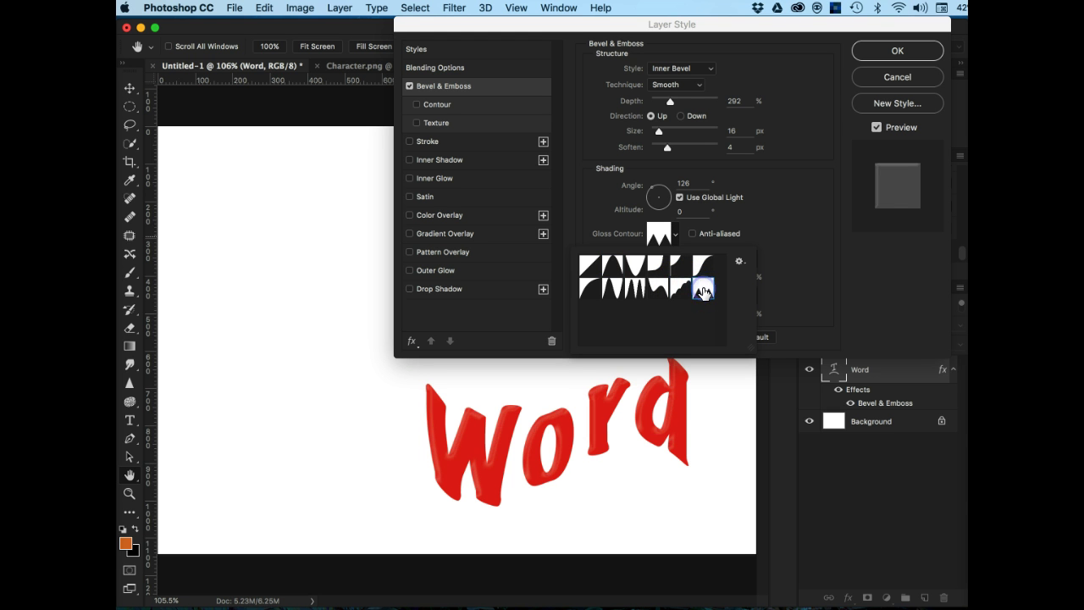
click(634, 291)
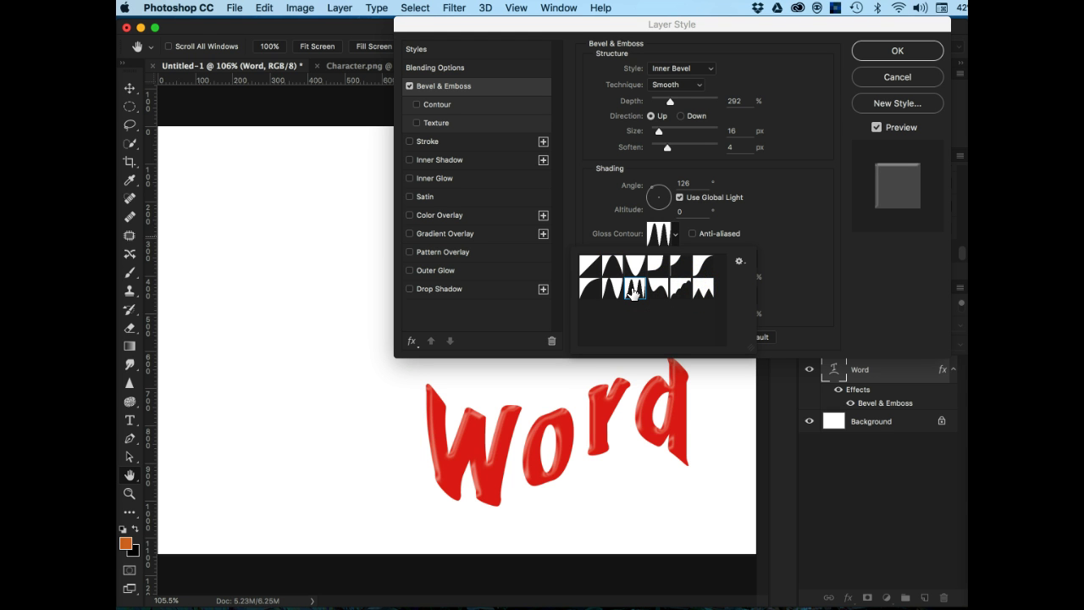
click(590, 269)
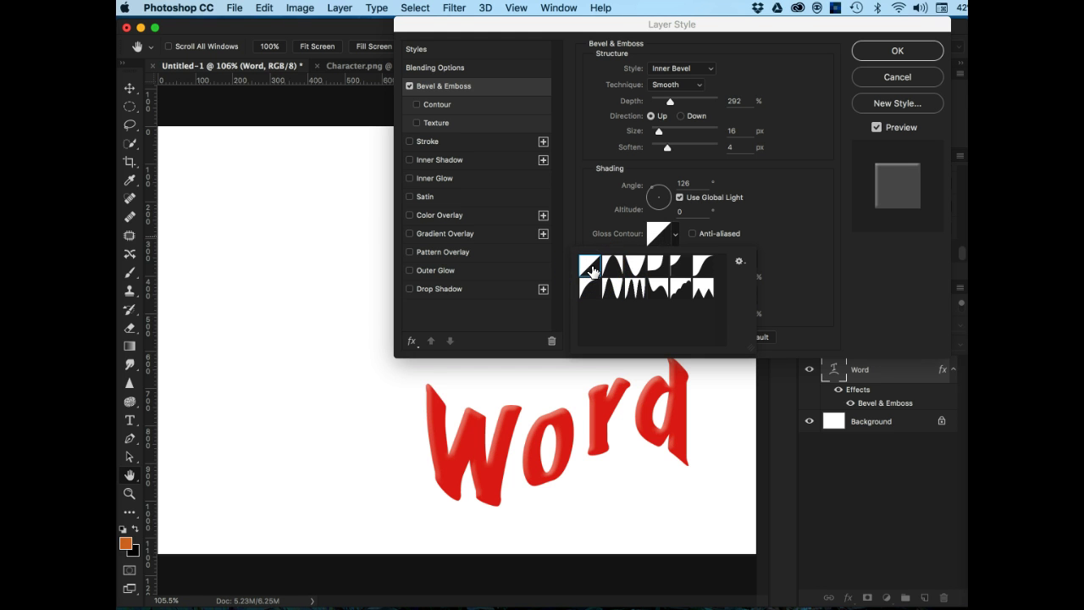
click(783, 216)
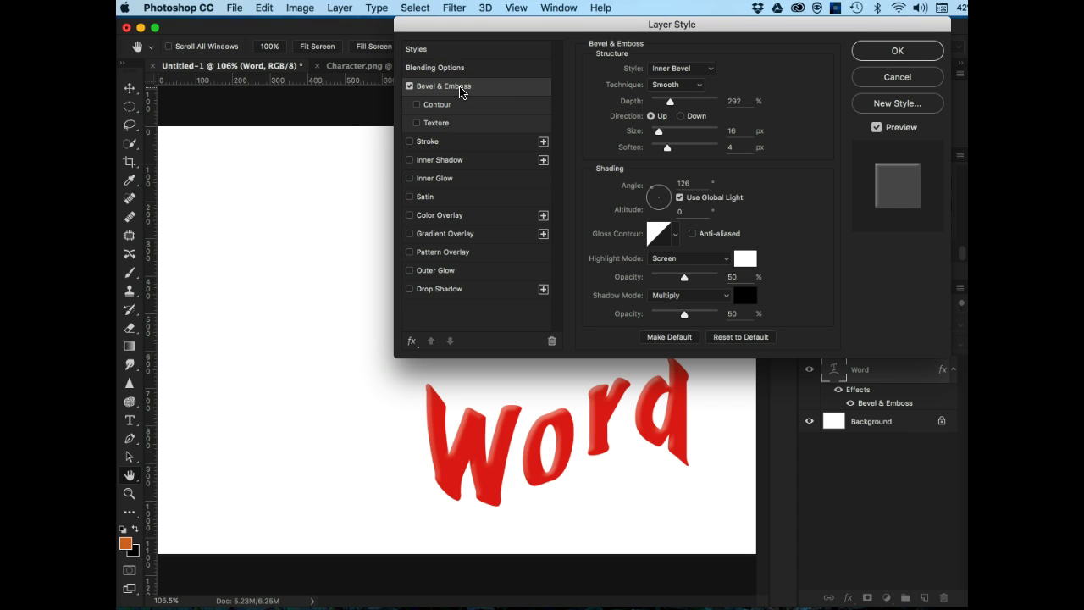
Enable the bevel's Contour option and add a Drop Shadow with 30% opacity and a 130° angle
click(415, 105)
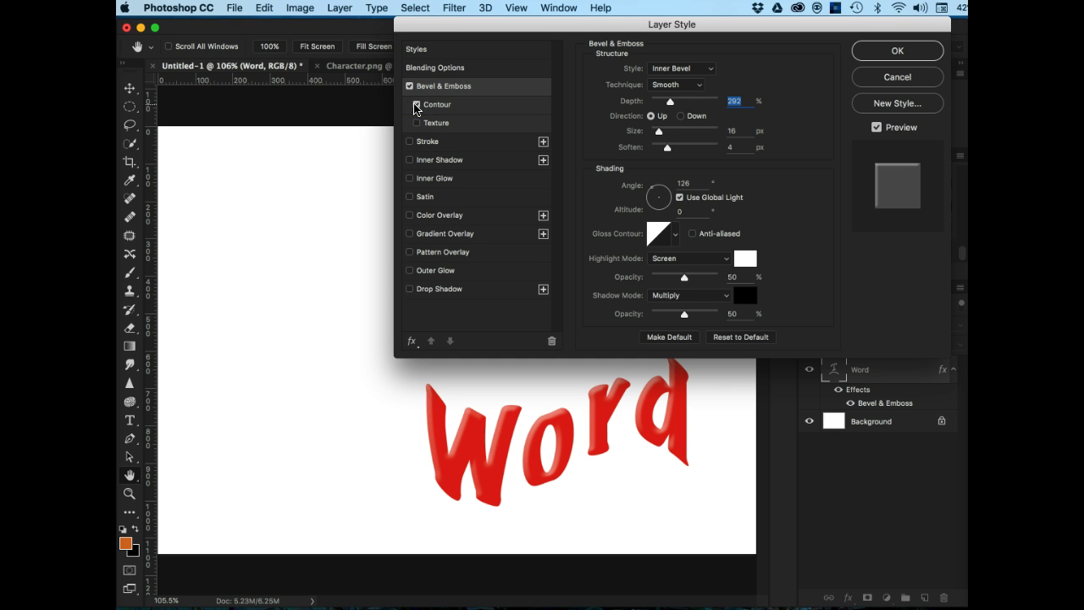
click(415, 106)
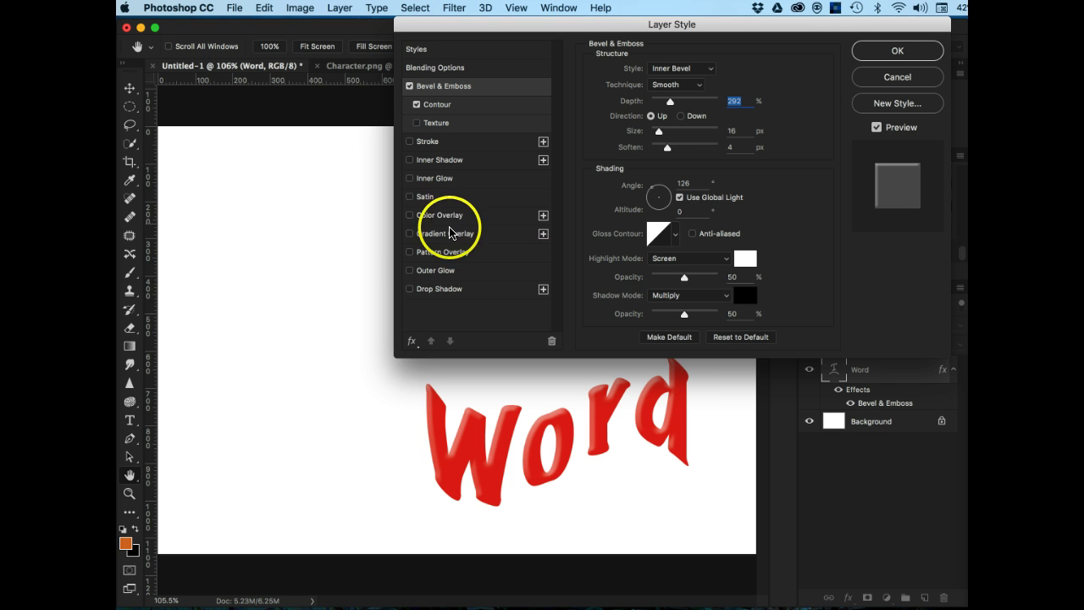
click(437, 291)
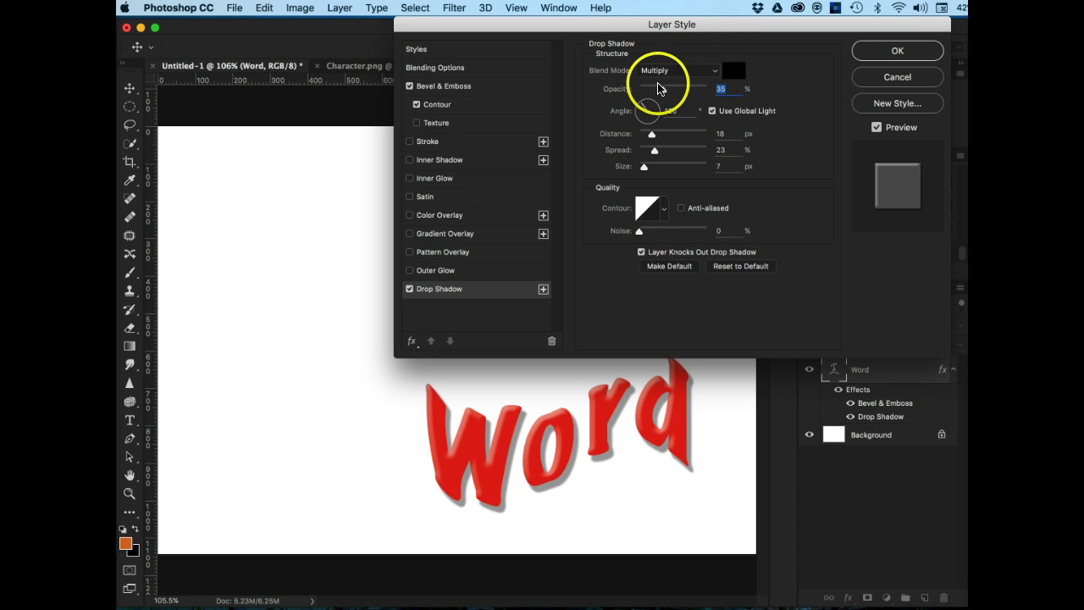
mouse_move(662, 93)
mouse_down()
mouse_move(646, 92)
mouse_move(661, 93)
mouse_up()
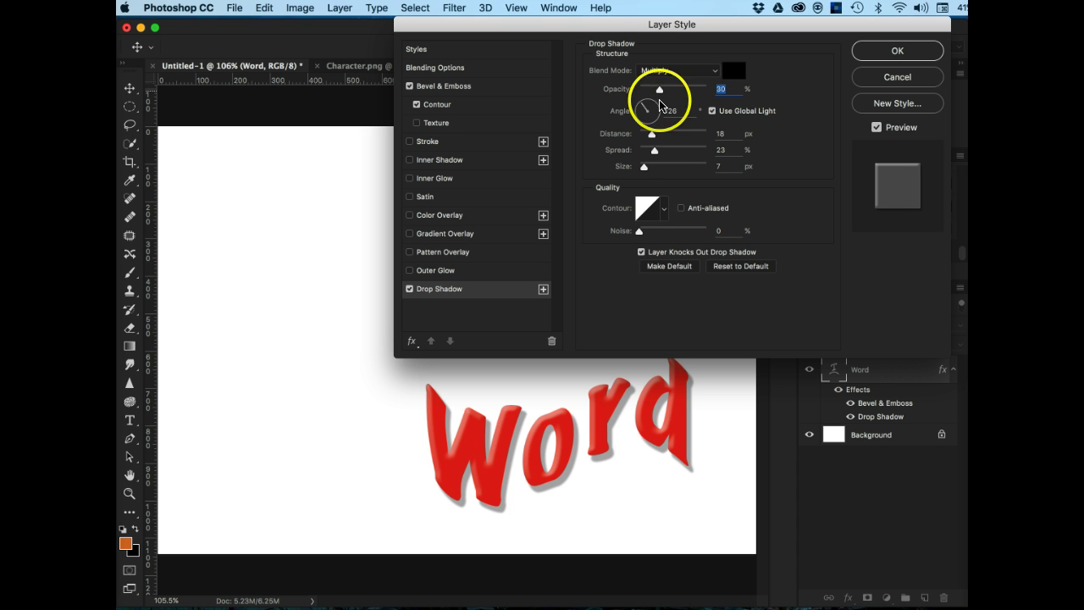
mouse_move(644, 113)
mouse_down()
mouse_move(631, 100)
mouse_move(661, 111)
mouse_move(643, 106)
mouse_up()
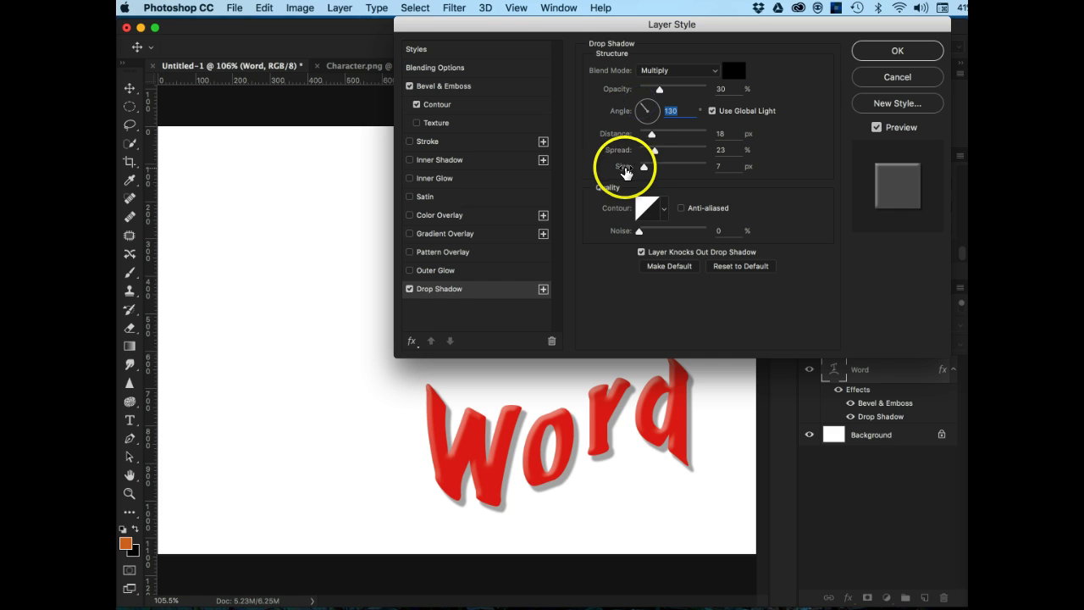
Check the shared light angle under Bevel & Emboss, and set the drop shadow's distance to 17 px, spread to 35% and size to 16 px
click(461, 87)
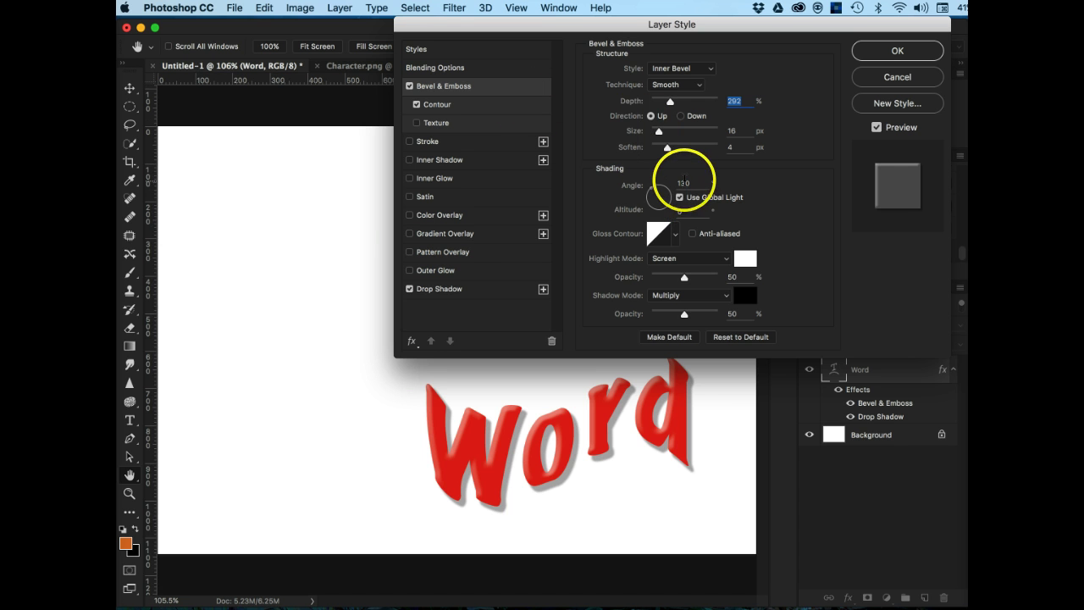
click(442, 290)
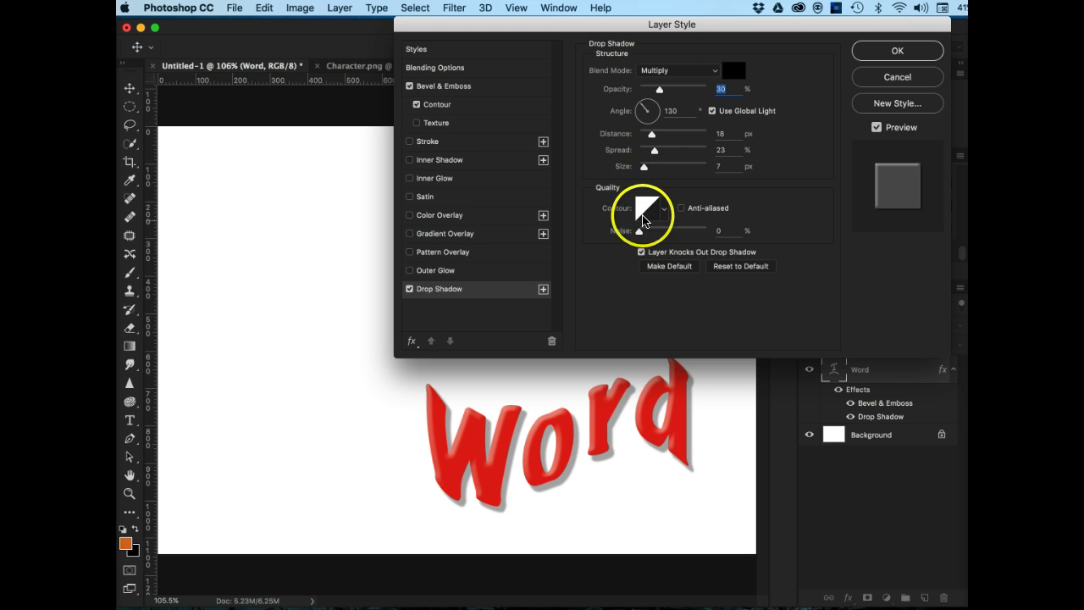
drag(651, 134, 648, 171)
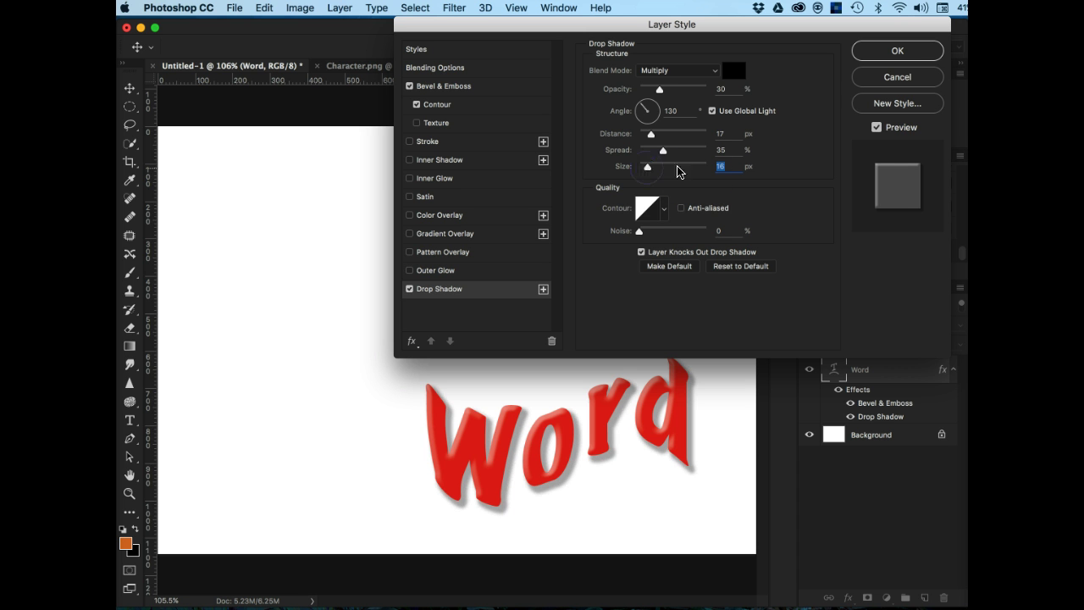
Try several contour presets on the drop shadow, including Cone and Rolling Slope - Descending, and return to the straight Linear contour
click(663, 213)
click(623, 264)
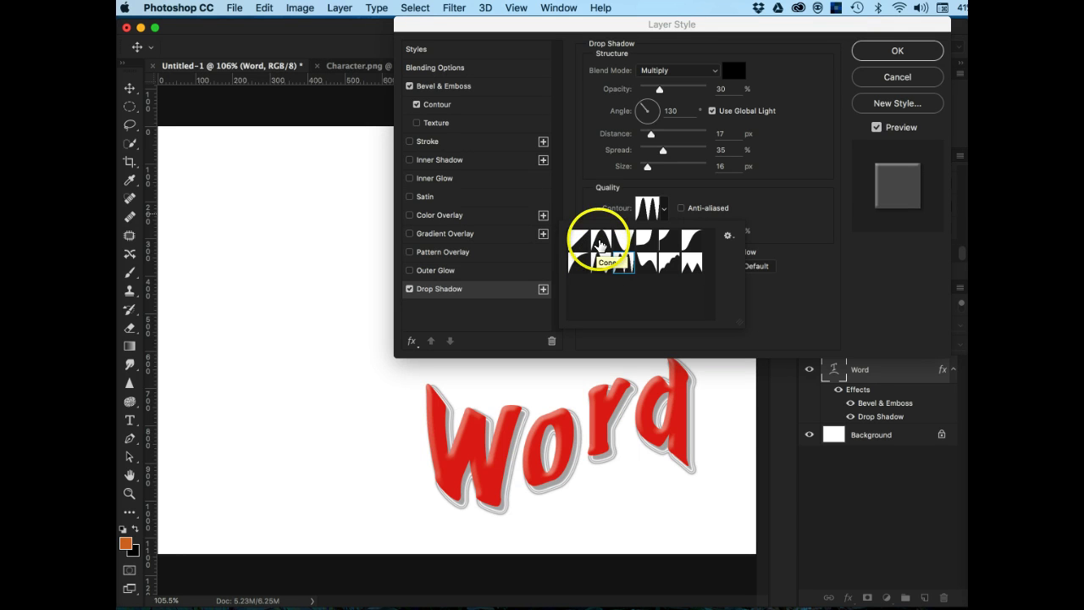
click(600, 243)
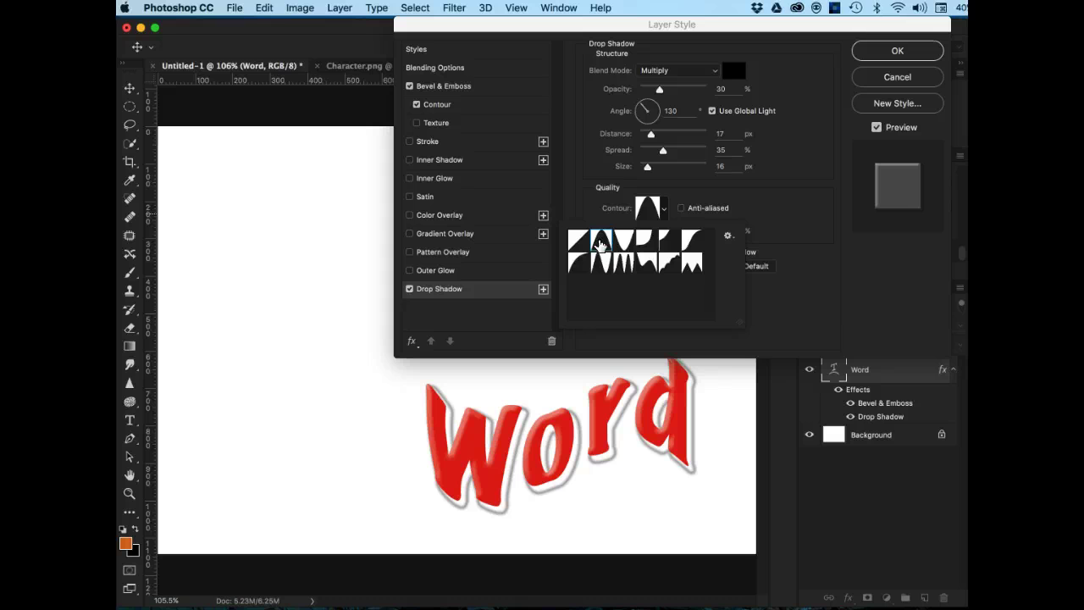
click(593, 243)
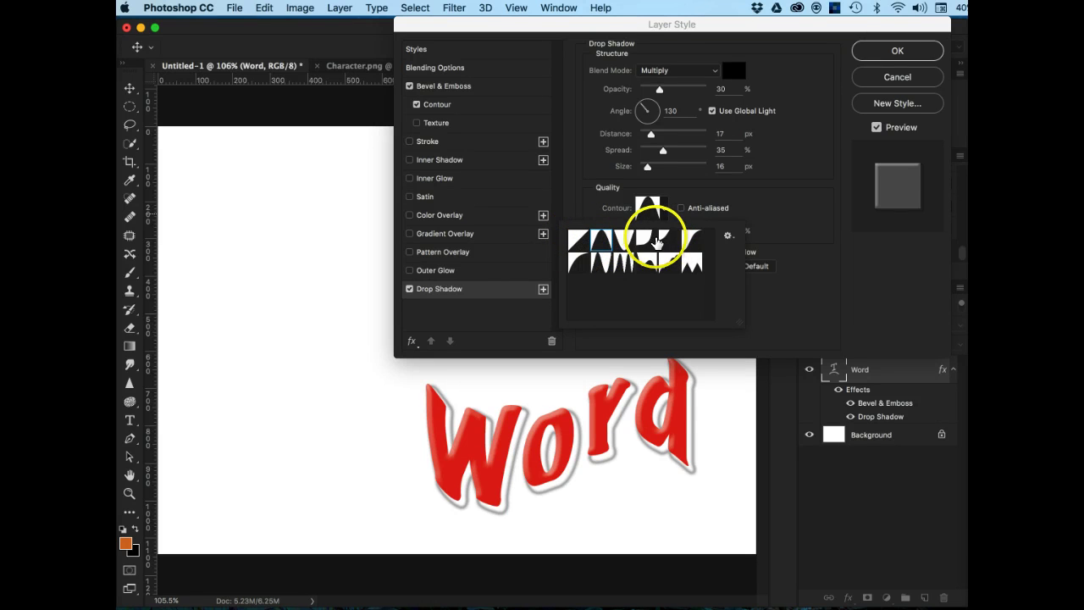
click(647, 242)
click(649, 265)
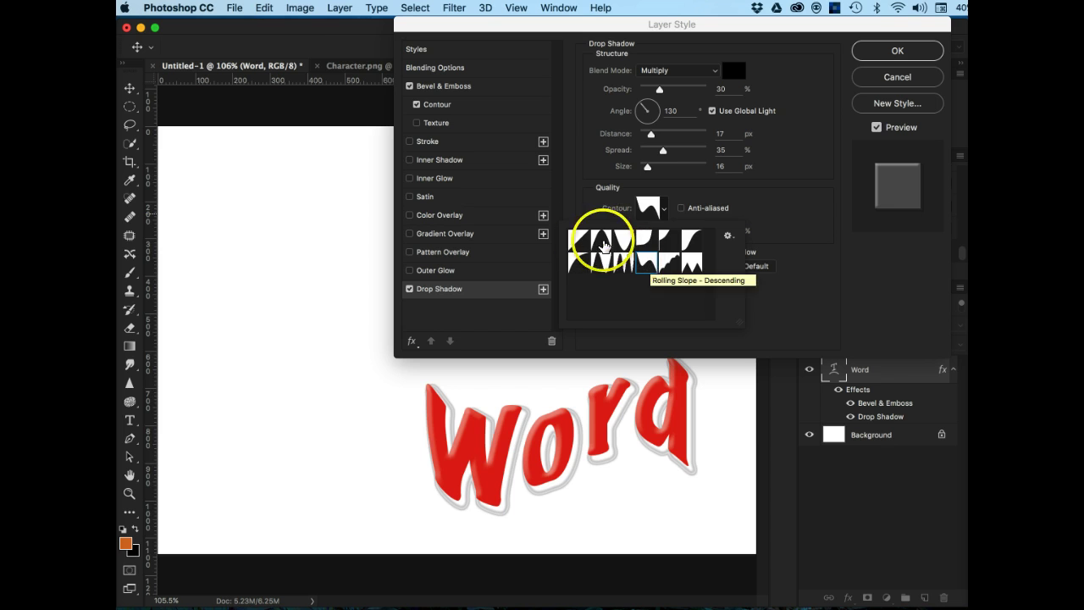
click(580, 242)
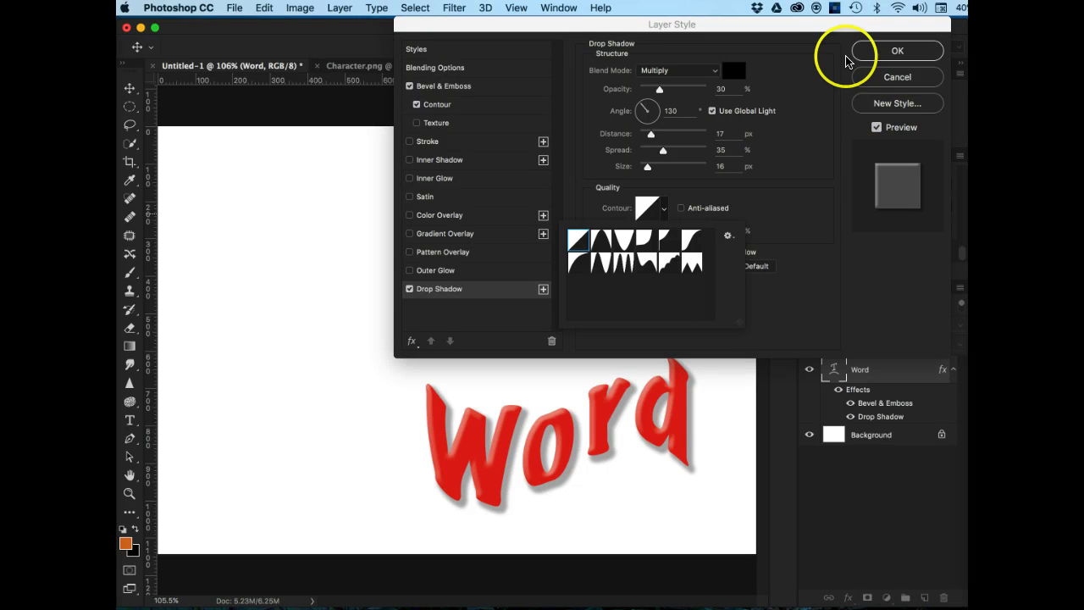
Save the settings as a new style named "Bevel and Drop Shadow", including layer effects and blending options but without adding it to the library
click(894, 106)
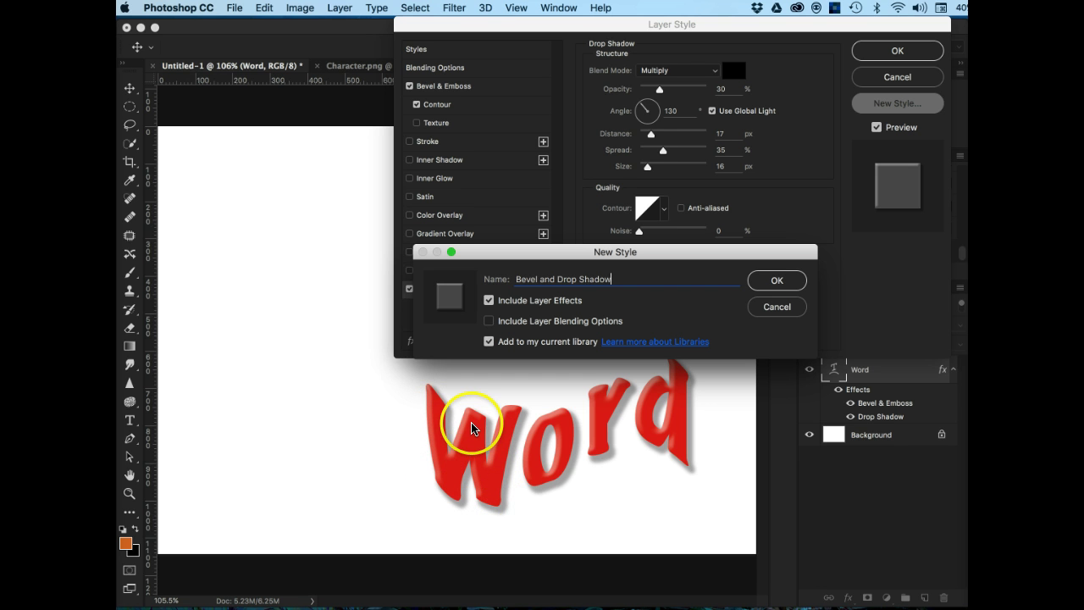
click(488, 322)
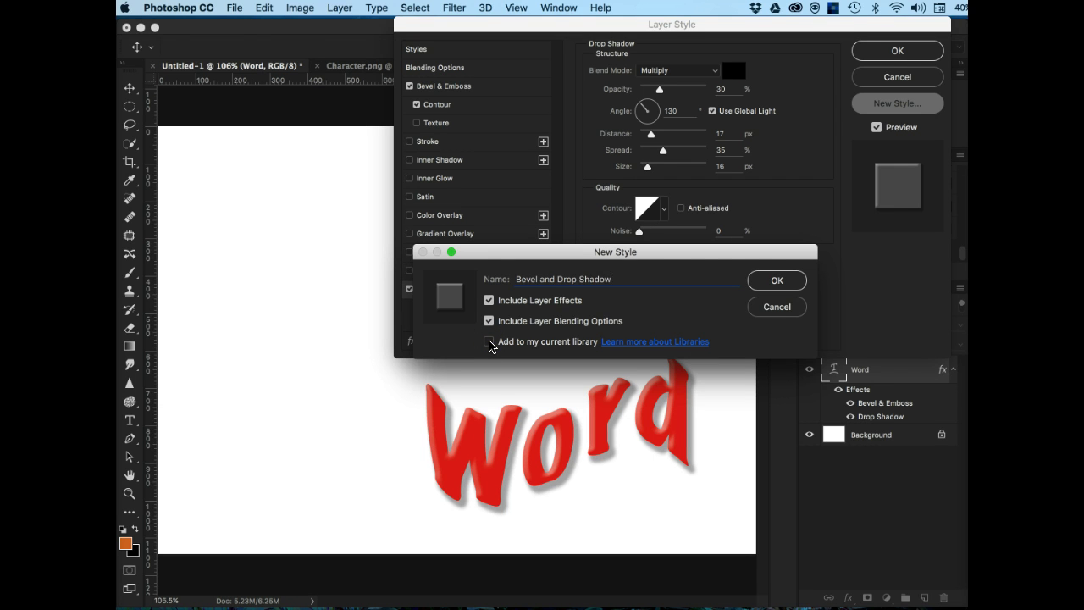
click(776, 281)
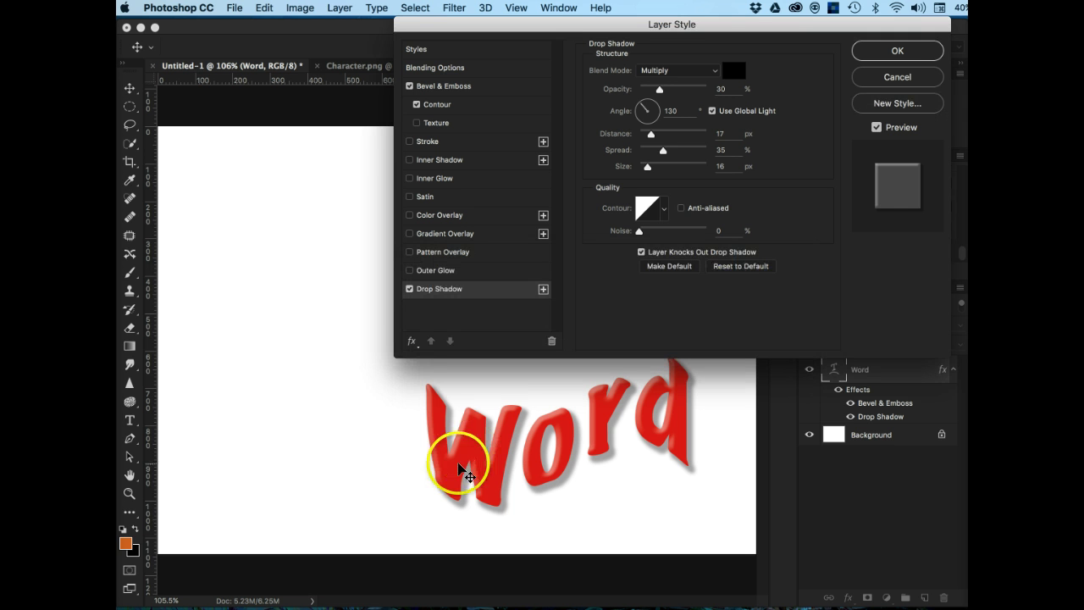
Compare the text with and without the effects preview, and accept the layer style settings
click(877, 128)
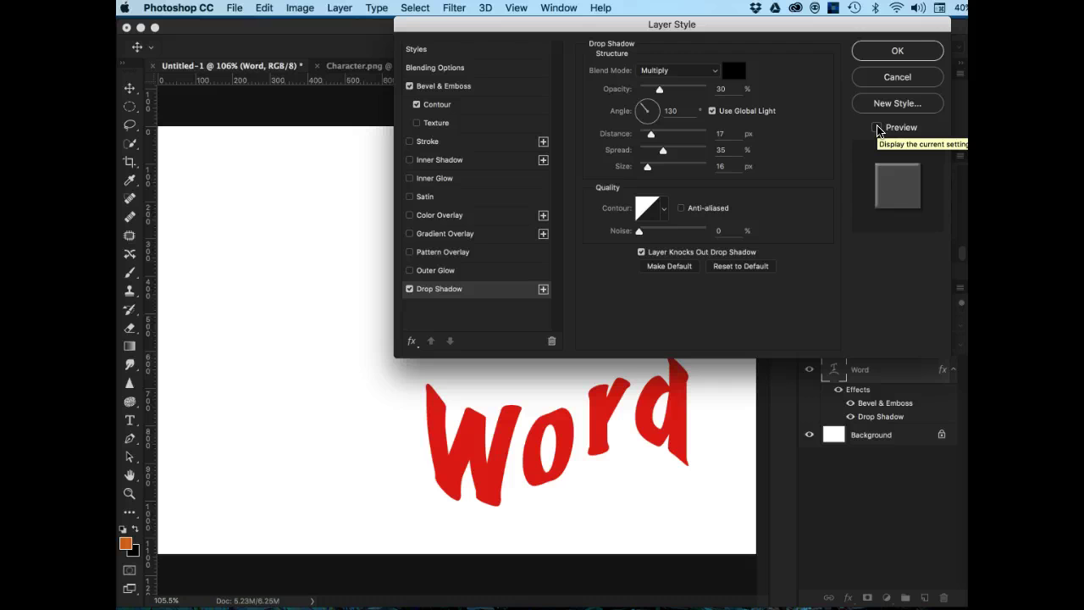
click(878, 128)
click(897, 53)
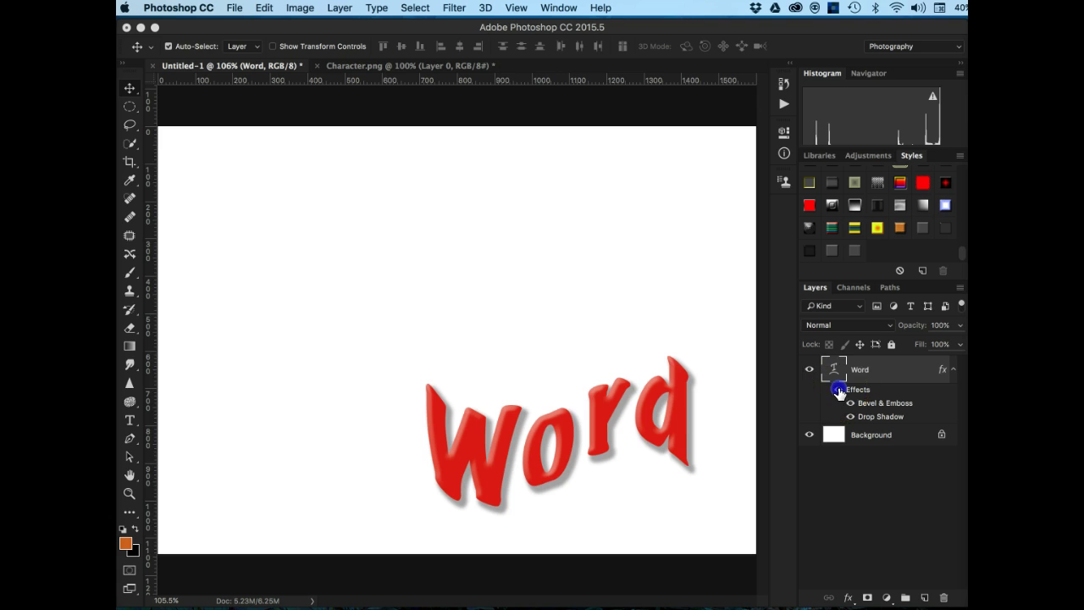
Hide and reshow all effects on the Word layer, followed by Bevel & Emboss and Drop Shadow individually
click(840, 392)
click(839, 391)
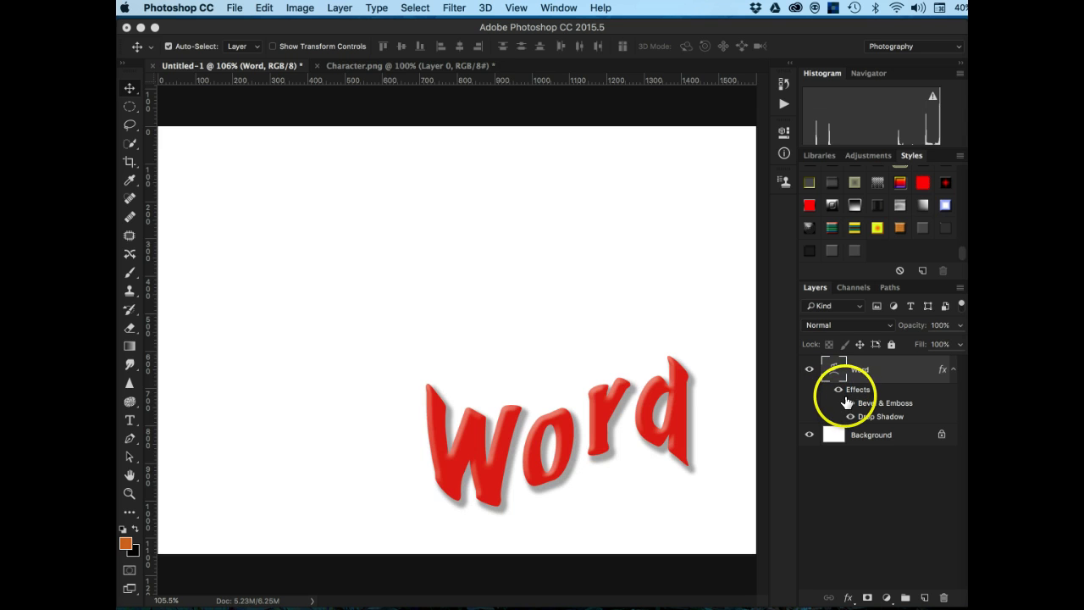
click(850, 403)
click(850, 403)
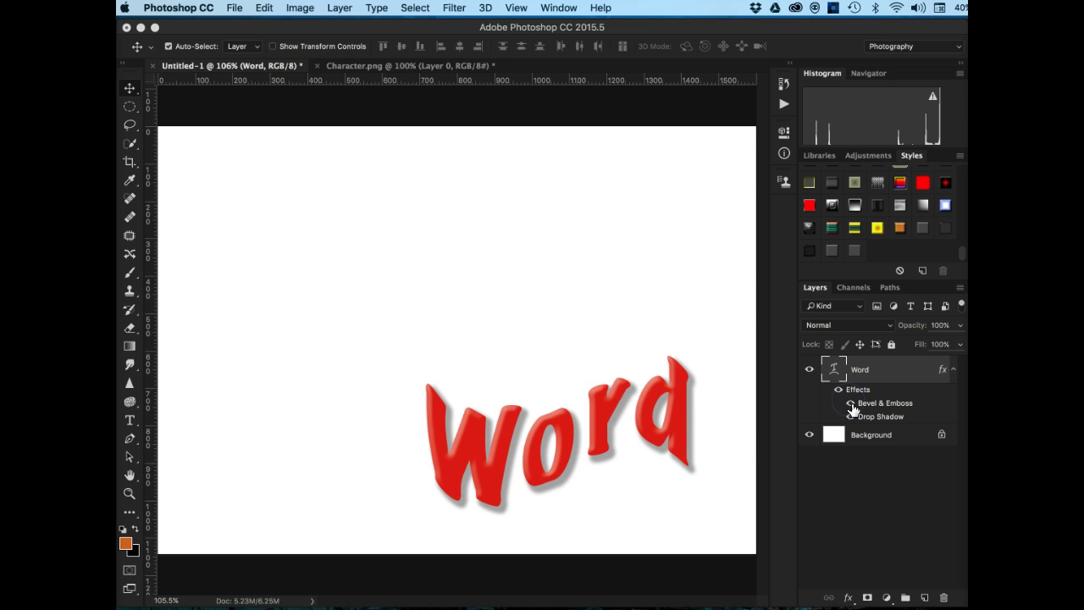
click(851, 417)
click(852, 417)
Try a different preset style on the Word layer, and reapply the saved Bevel and Drop Shadow style
click(886, 371)
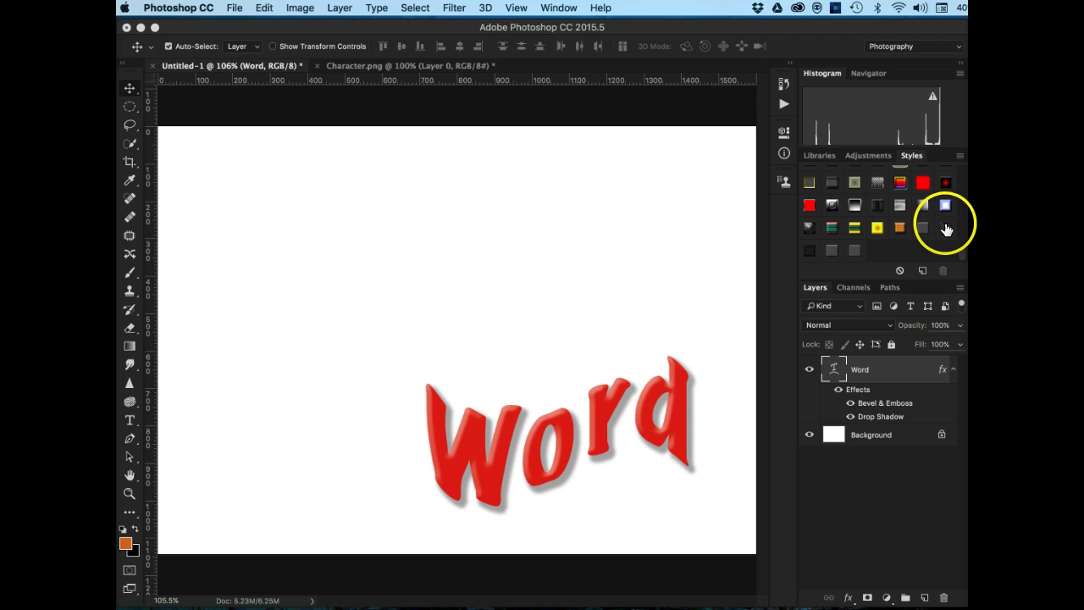
click(945, 224)
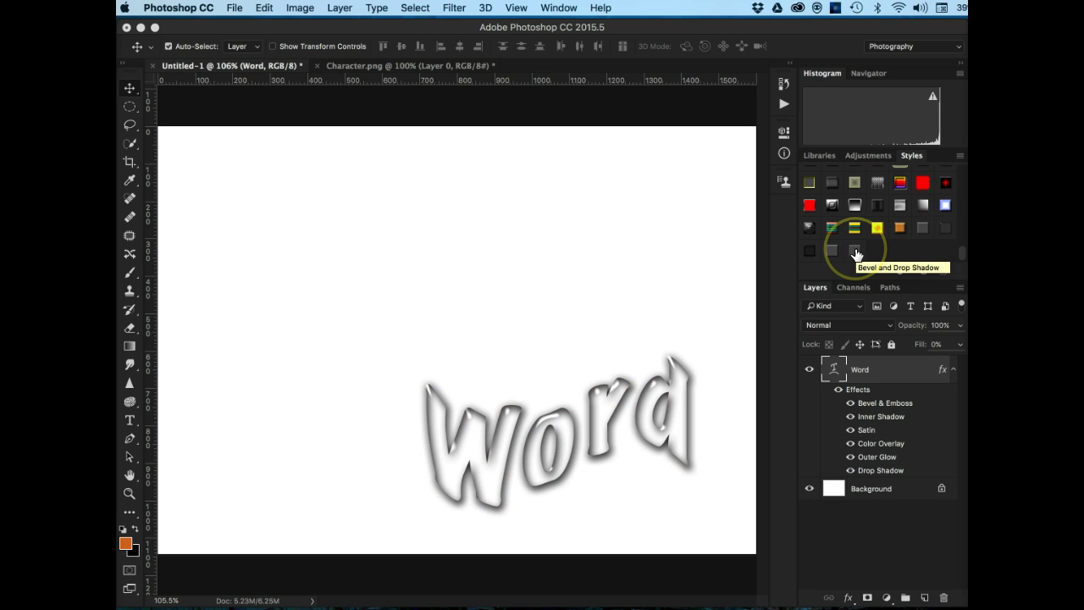
click(855, 252)
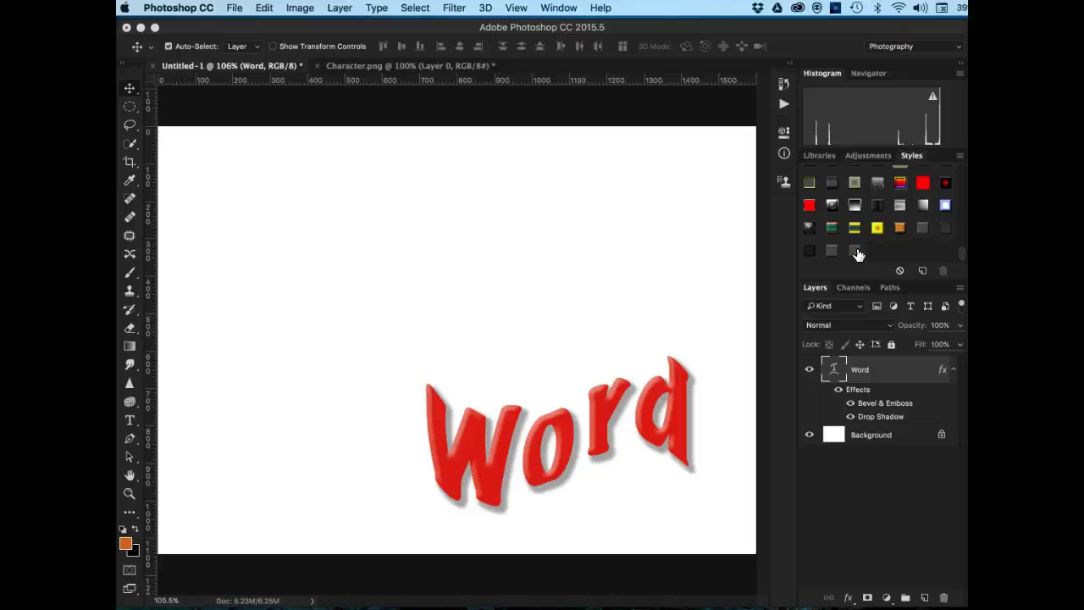
Switch to the Character.png document and tile all open documents vertically
click(378, 66)
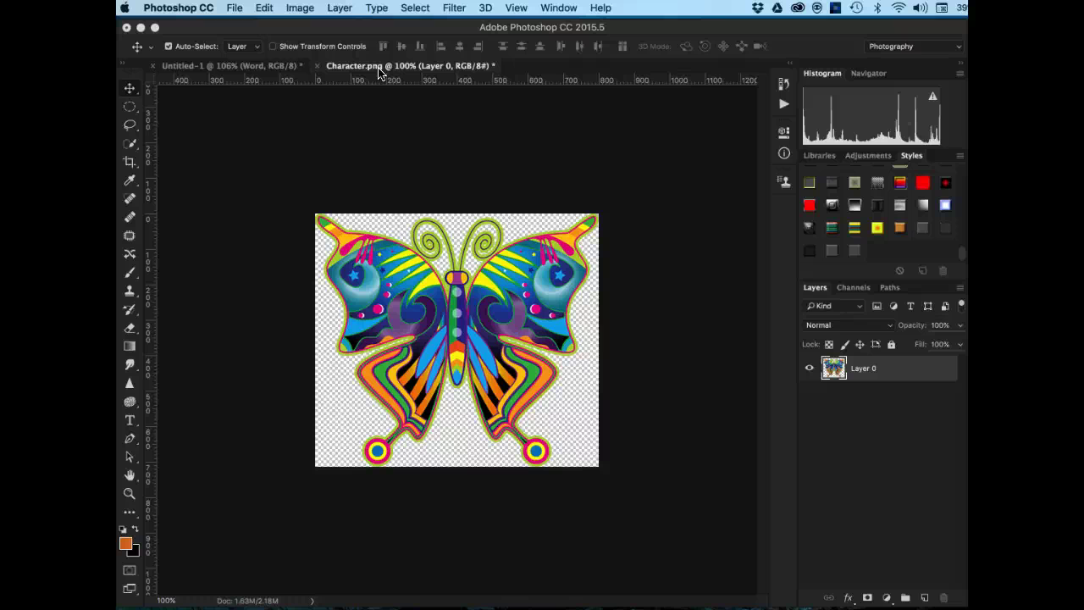
click(555, 8)
mouse_move(569, 28)
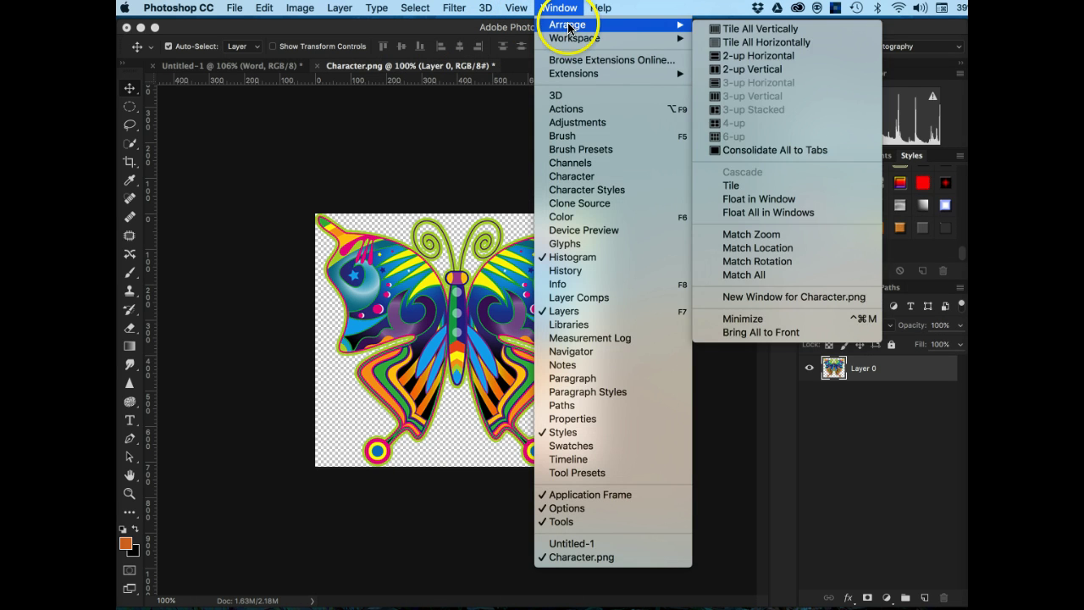
click(728, 29)
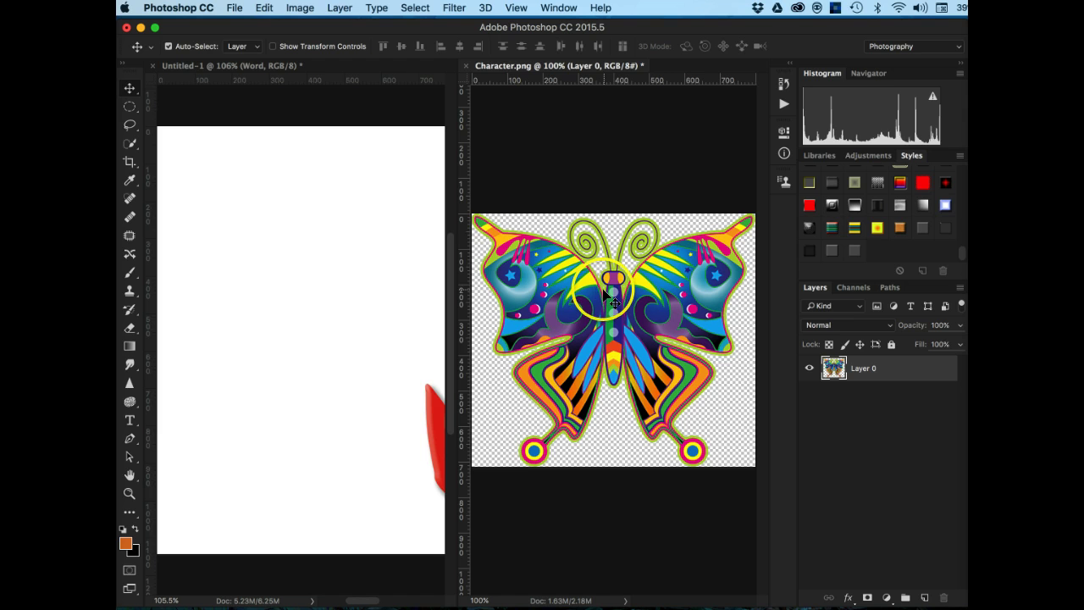
Copy the butterfly from Character.png into the Untitled-1 document with the Move tool
click(129, 88)
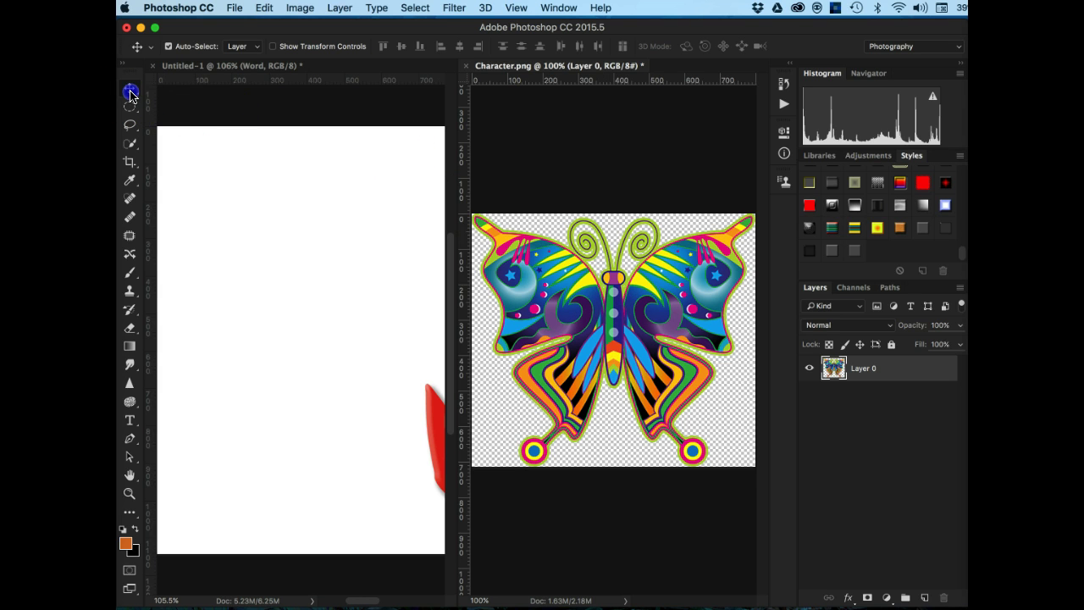
click(530, 162)
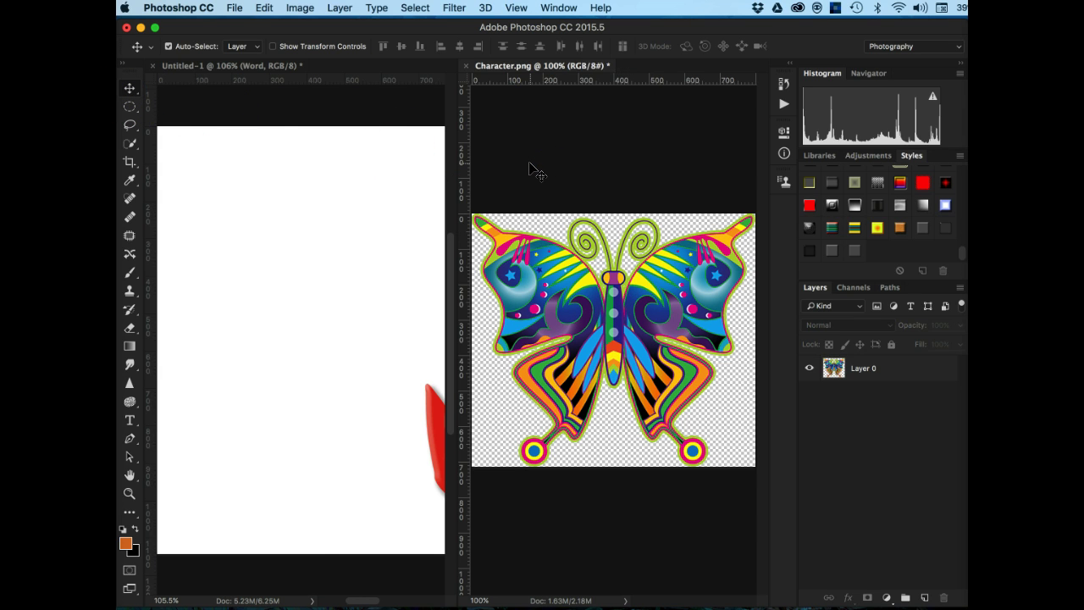
click(564, 302)
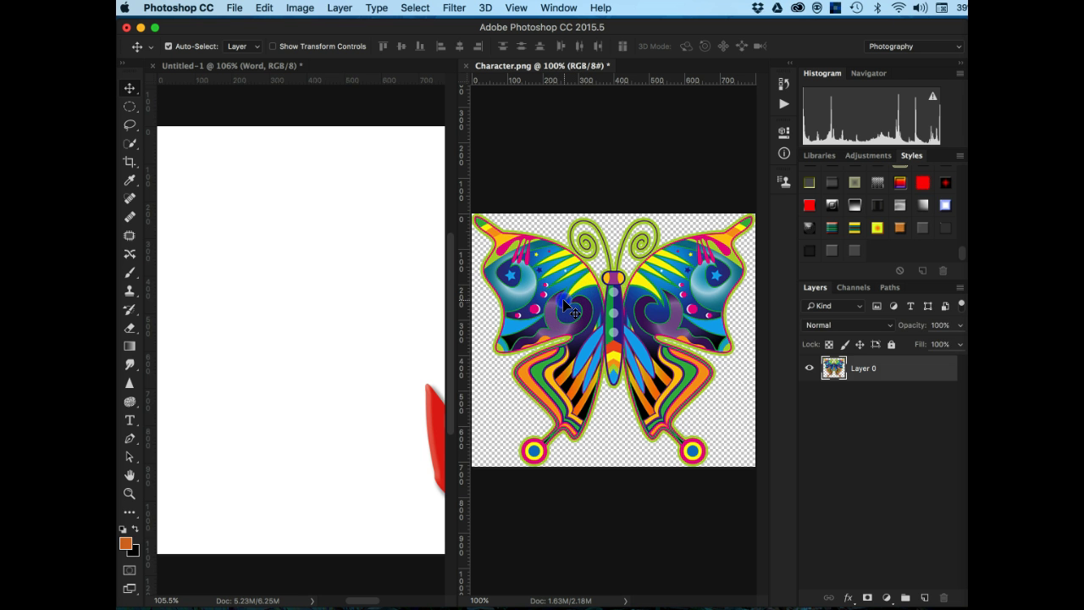
drag(565, 307, 234, 273)
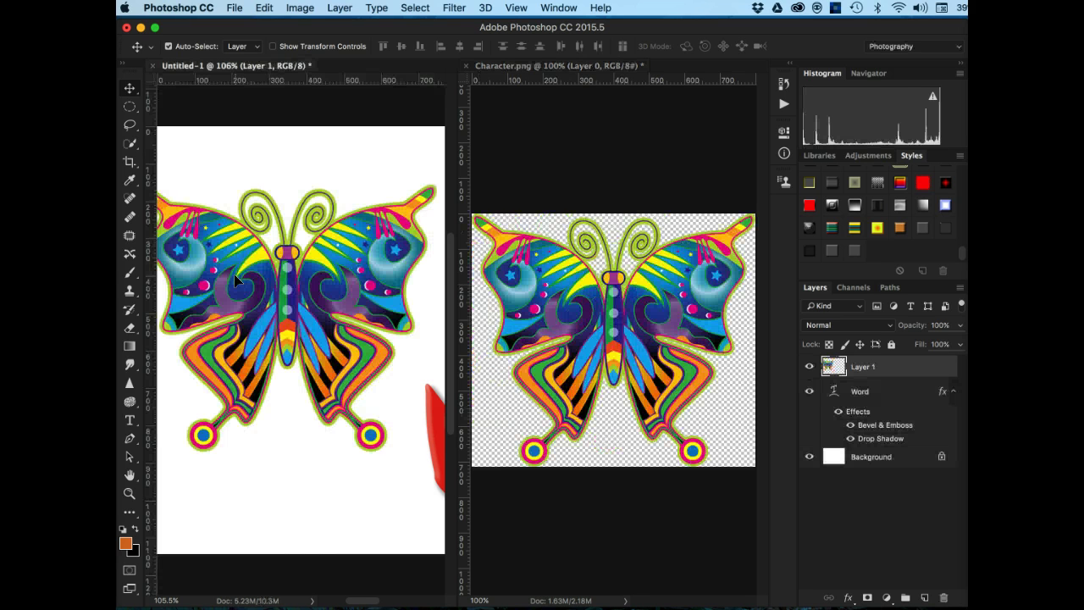
Consolidate all open documents to tabs with Untitled-1 in front
click(343, 104)
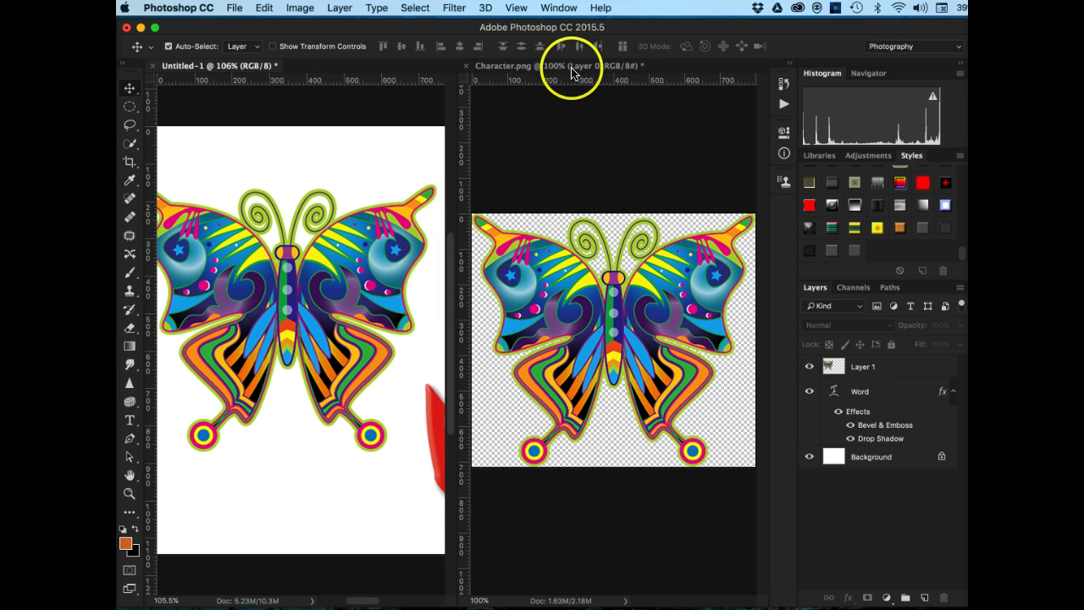
click(558, 9)
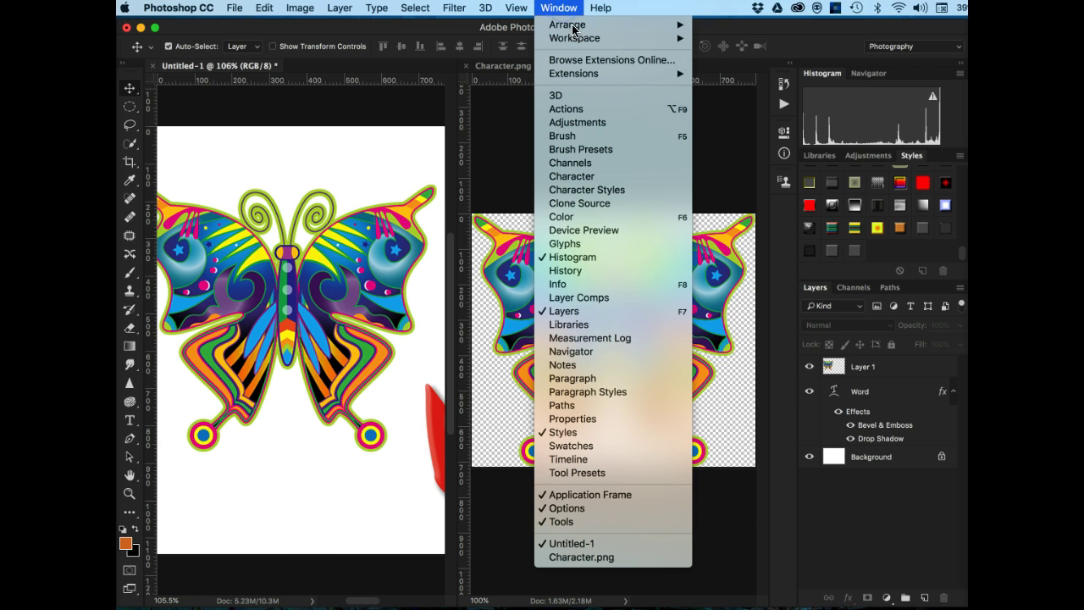
mouse_move(648, 35)
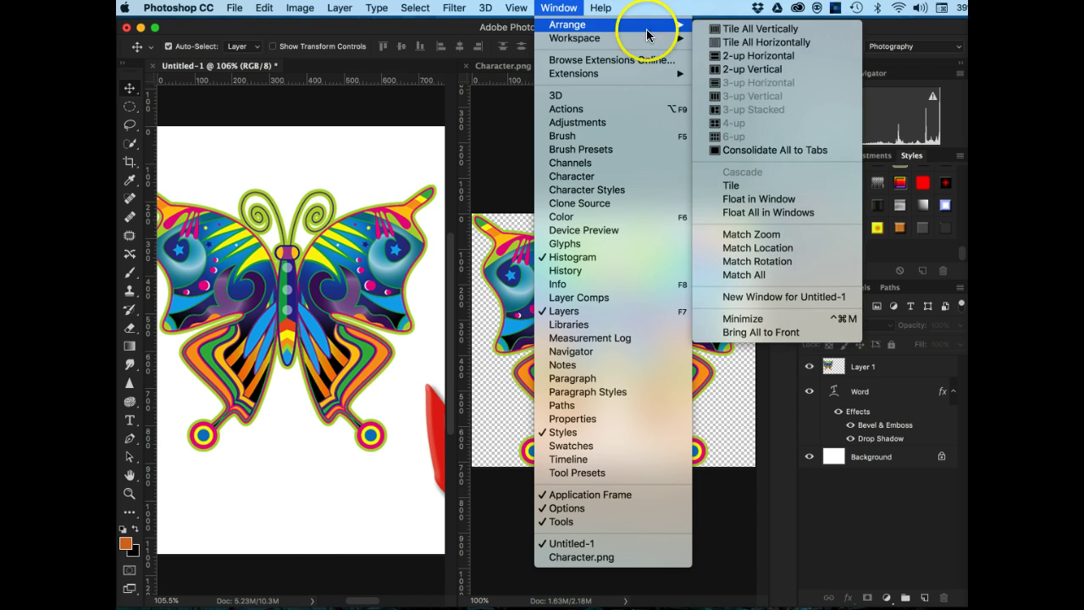
click(743, 151)
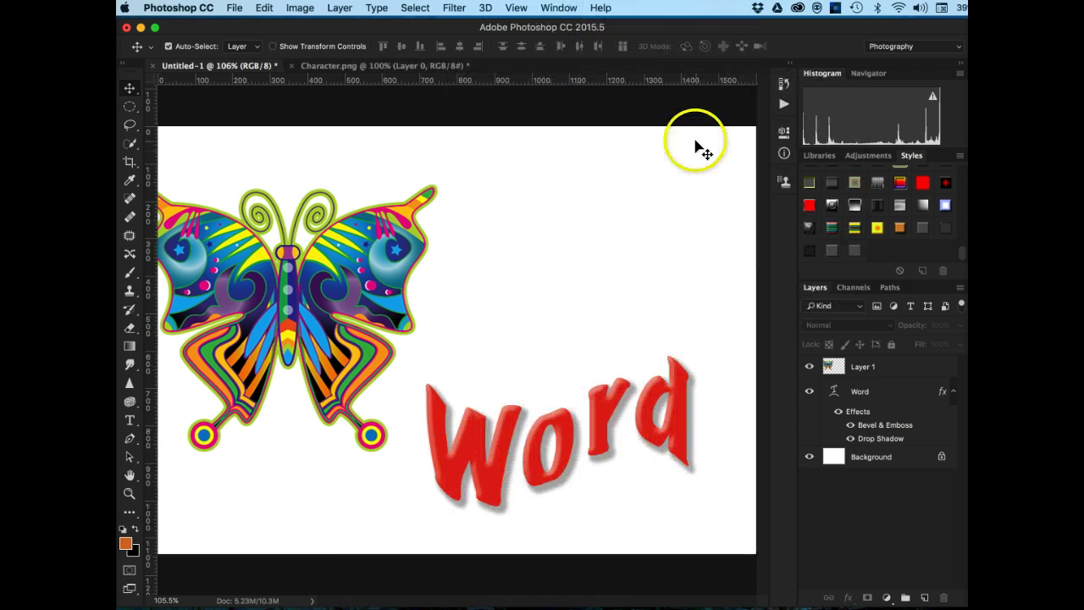
Move the butterfly fully onto the canvas, up from the text, and turn off the Move tool's Auto-Select
drag(345, 303, 365, 255)
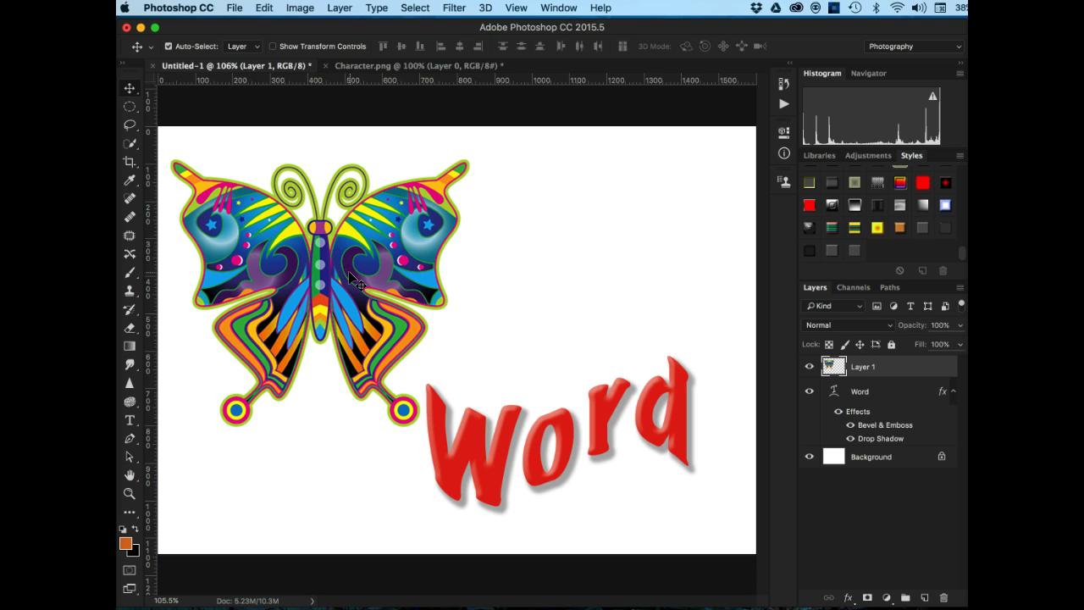
click(169, 47)
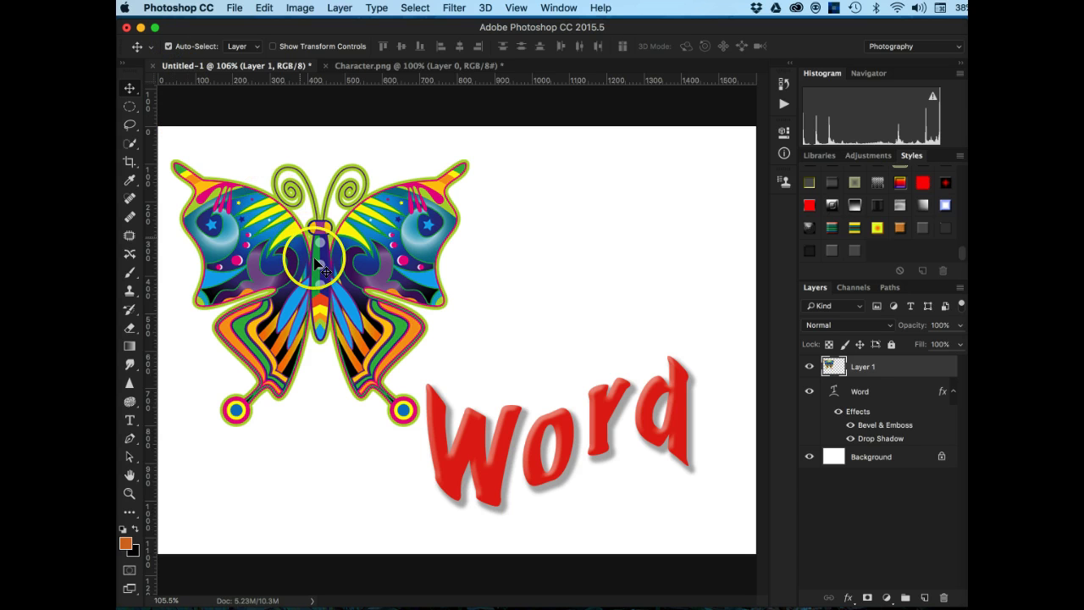
click(286, 268)
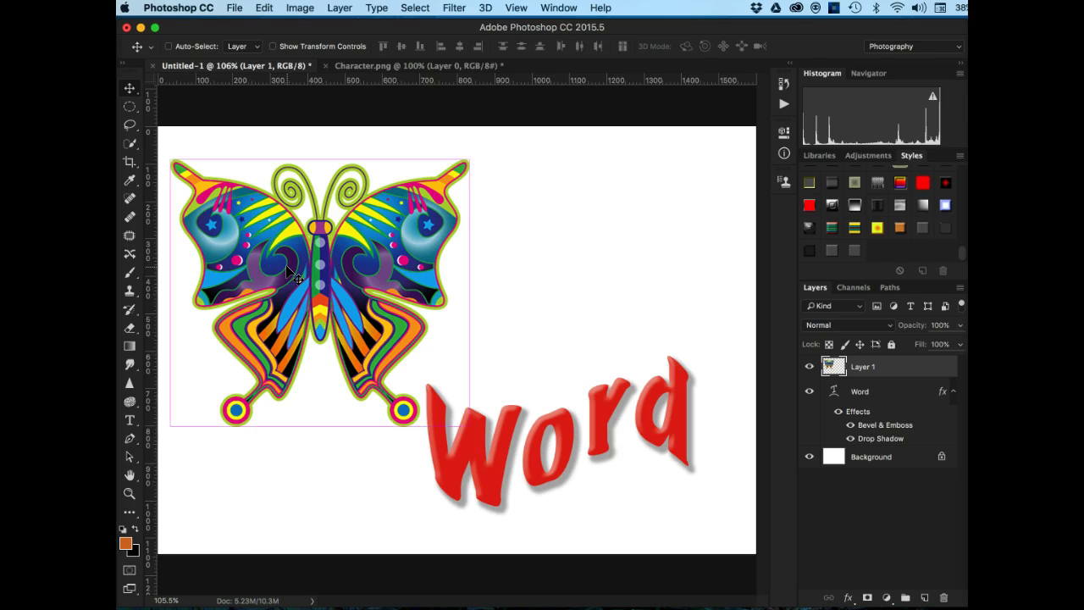
Scale the butterfly to about 28% with Free Transform and move it above the W of the text
key(super+t)
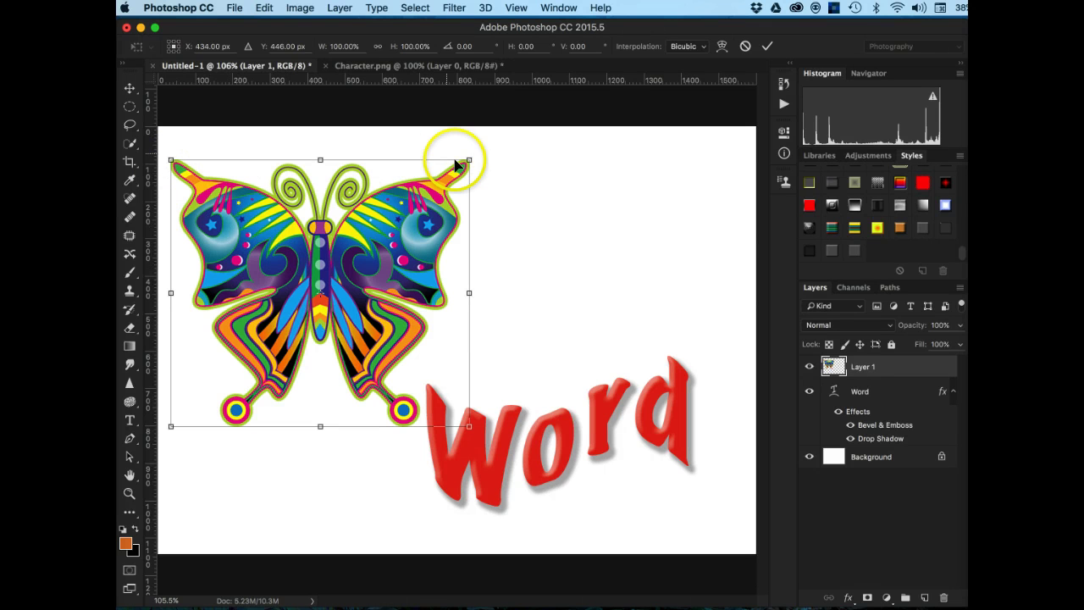
drag(468, 157, 254, 352)
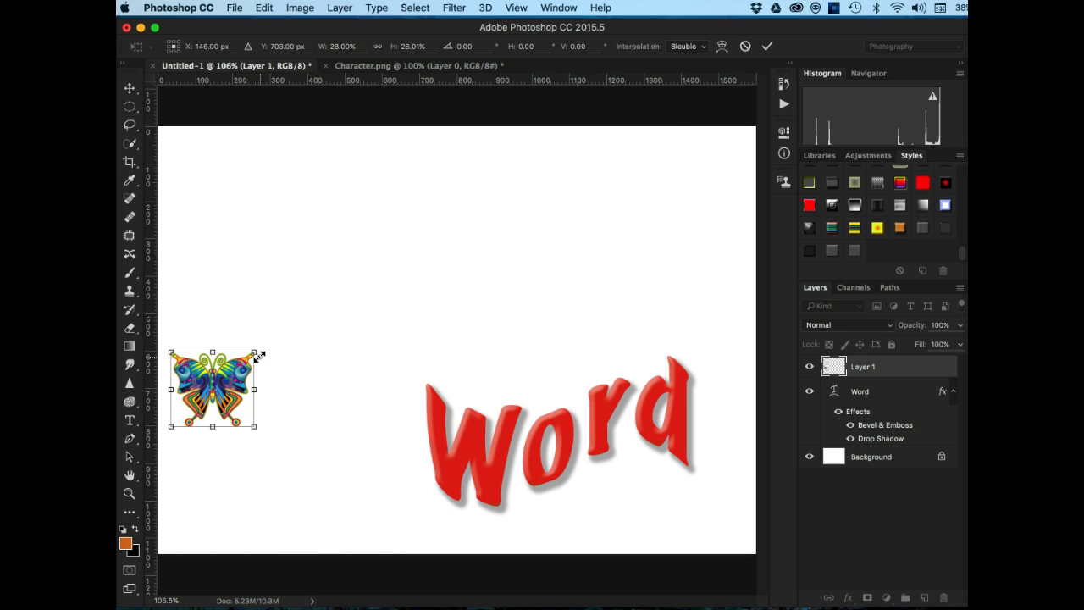
click(767, 49)
drag(230, 373, 415, 290)
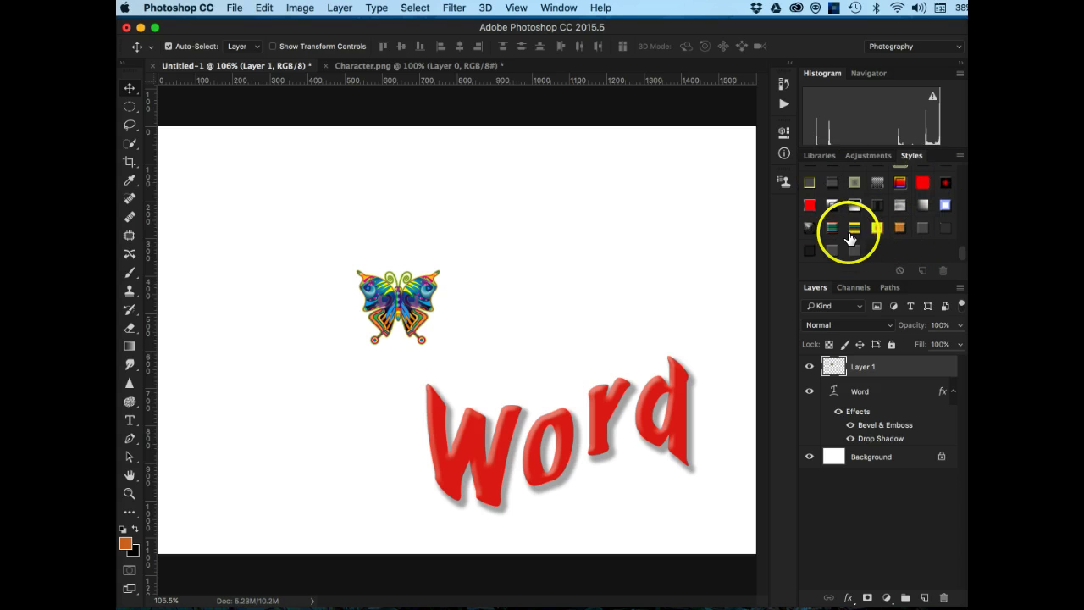
Try the saved Bevel and Drop Shadow style on the butterfly, and clear it with Default Style (None)
click(854, 250)
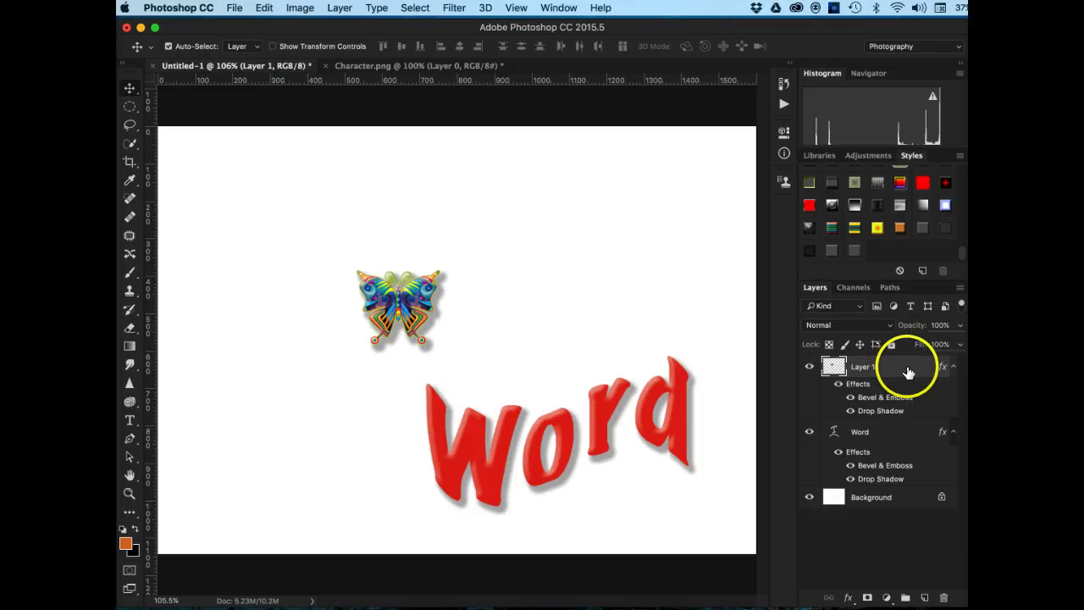
drag(961, 252, 961, 169)
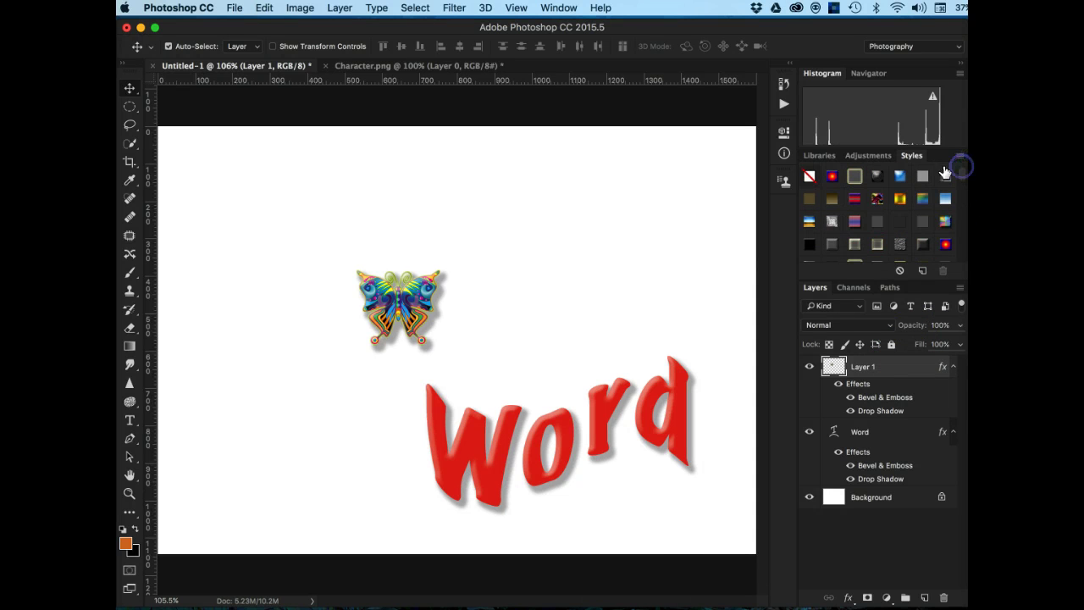
click(809, 178)
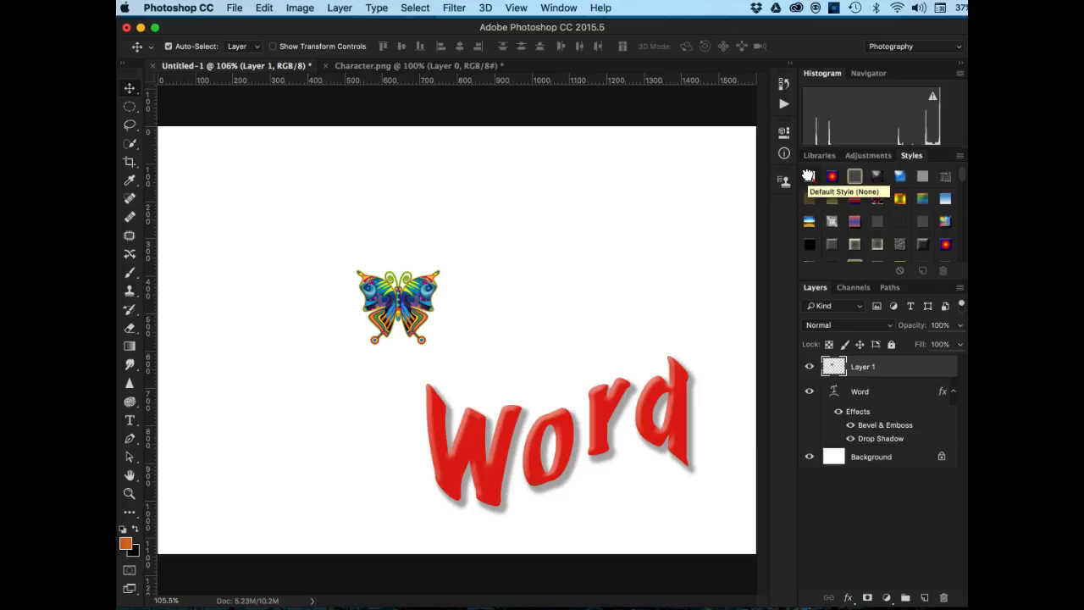
Rename Layer 1 as Butterfly and copy the Word layer's effects onto it
click(901, 366)
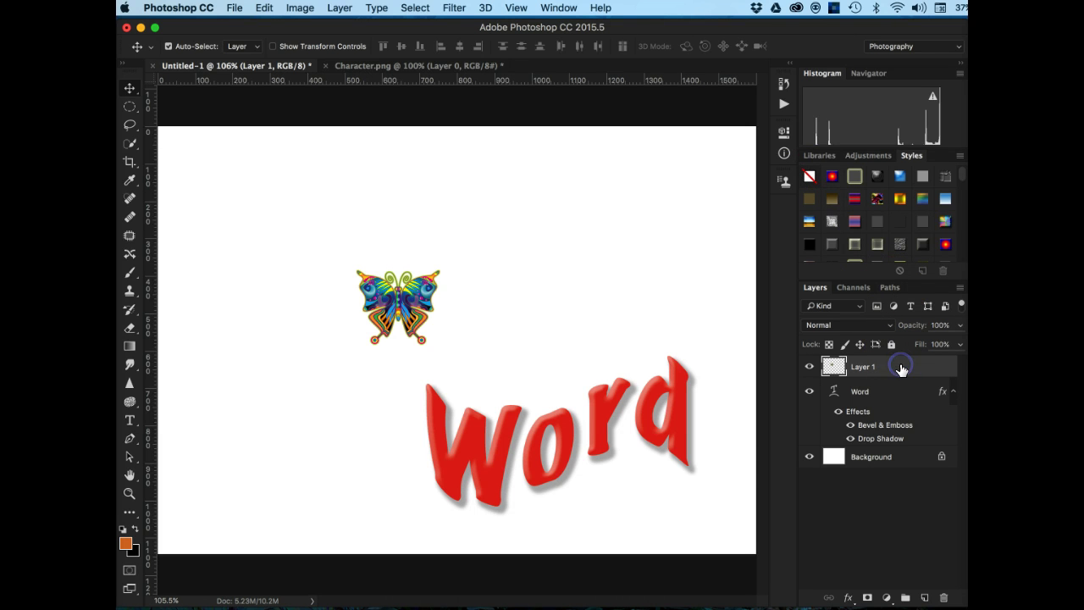
click(864, 366)
double_click(864, 366)
text(Butterfly)
key(Return)
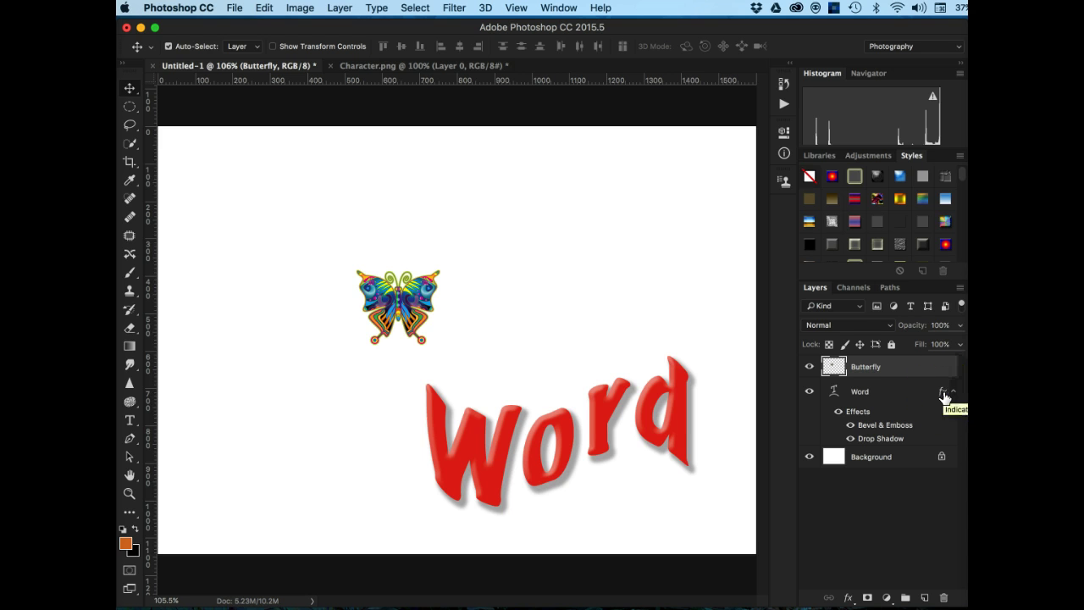
drag(945, 397, 940, 367)
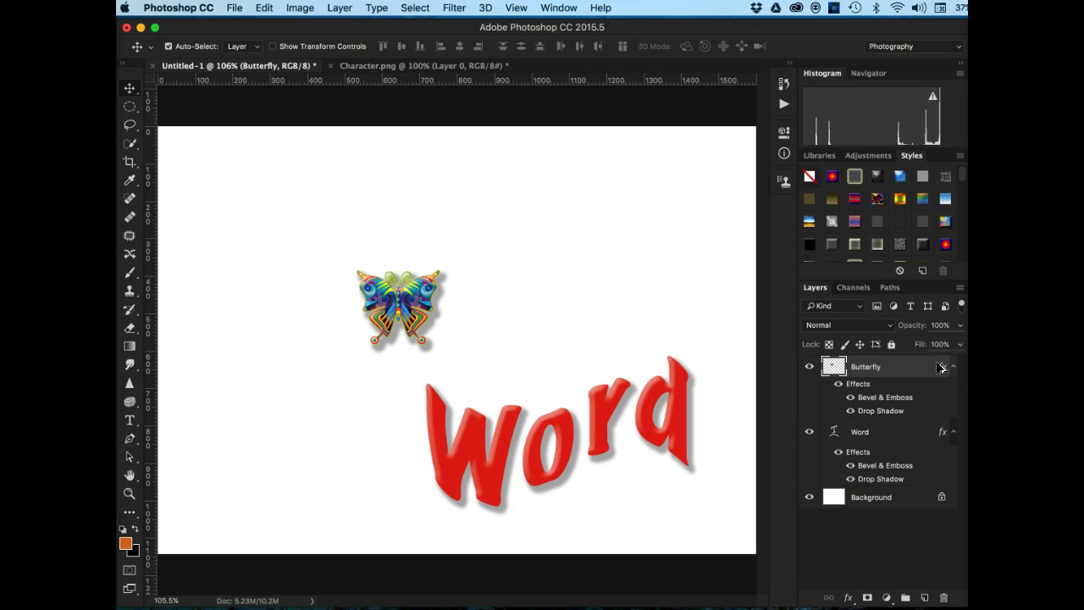